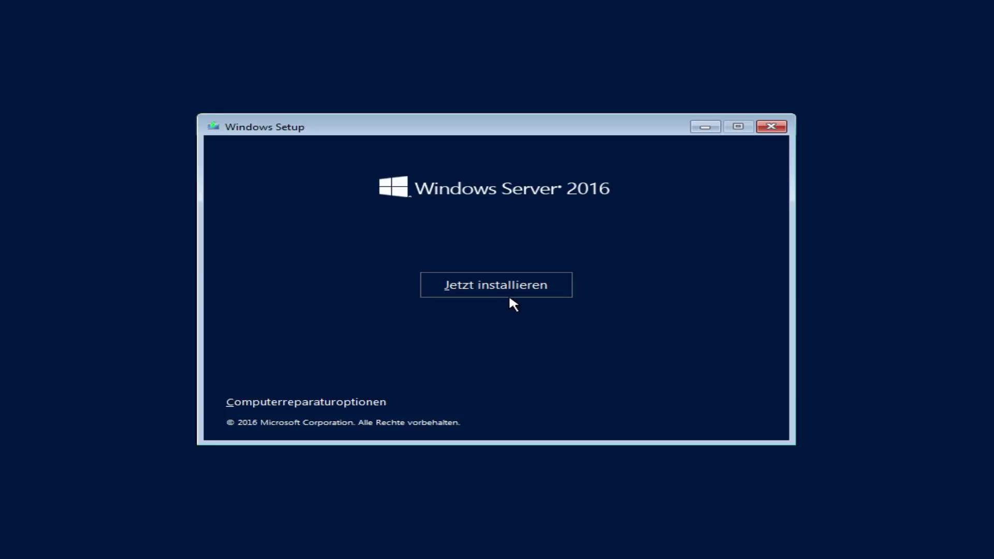
Start the Windows Server installation and choose the edition Windows Server 2016 Standard (Desktopdarstellung).
{"action": "left_click", "coordinate": [515, 293]}
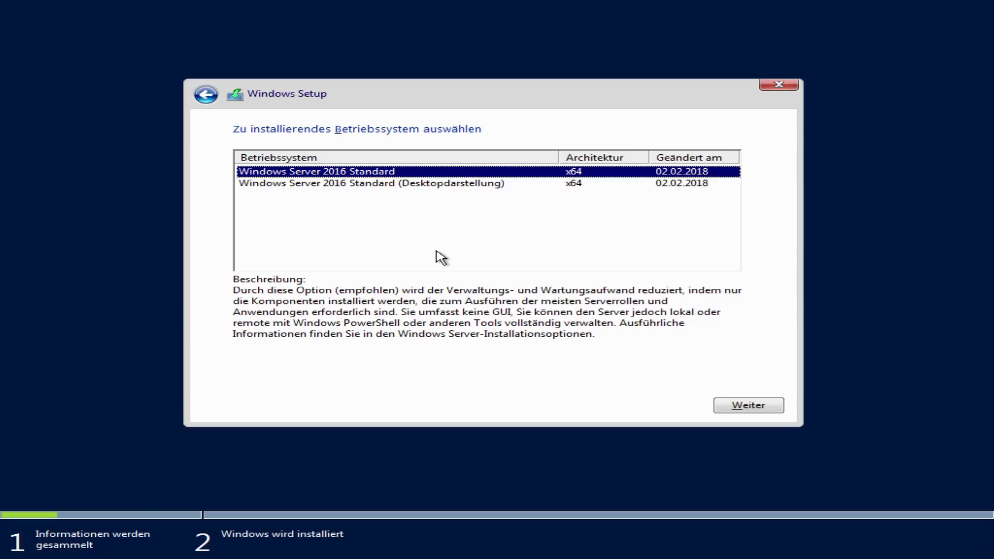
{"action": "key", "text": "Down"}
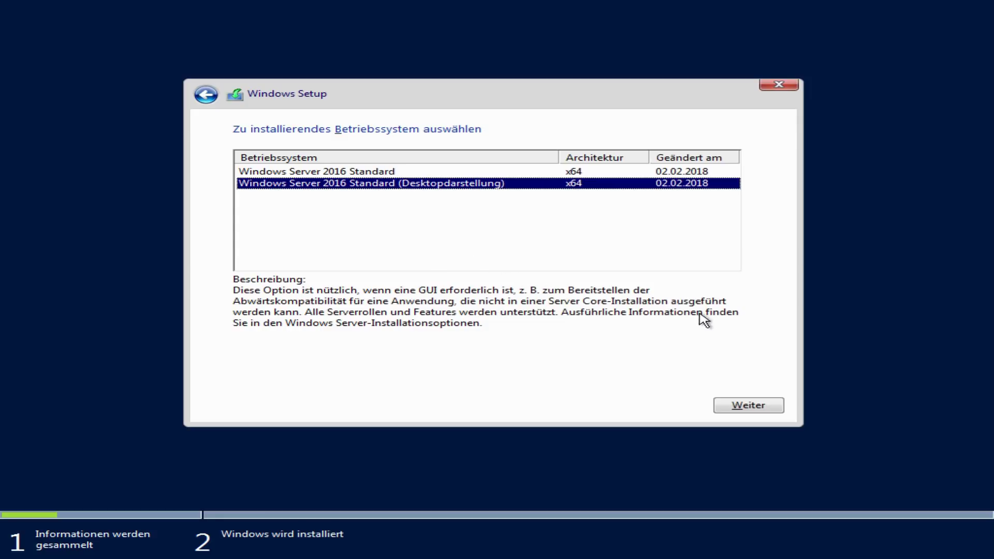
{"action": "left_click", "coordinate": [740, 409]}
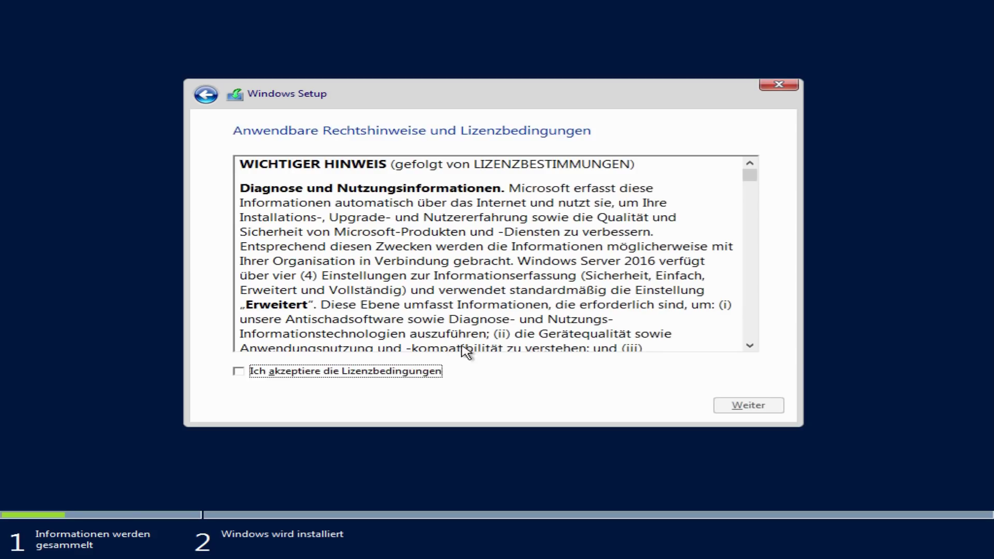
Accept the licence terms and choose the custom installation that installs only Windows.
{"action": "left_click", "coordinate": [347, 371]}
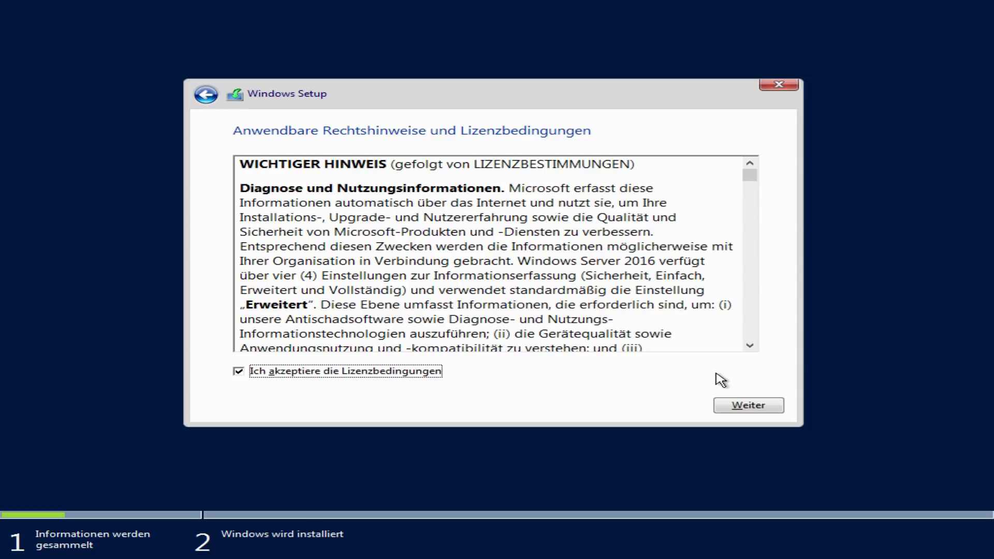
{"action": "left_click", "coordinate": [748, 404]}
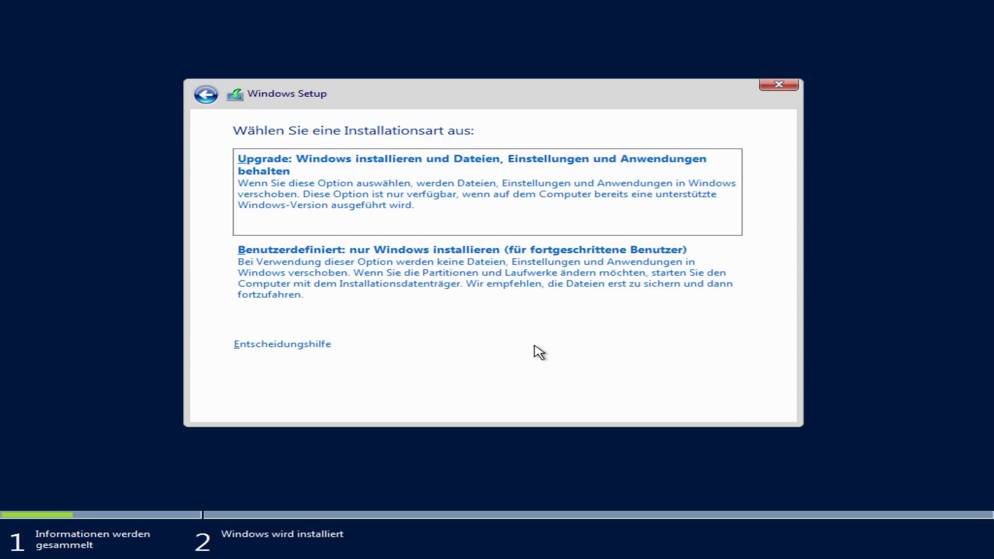
{"action": "left_click", "coordinate": [433, 304]}
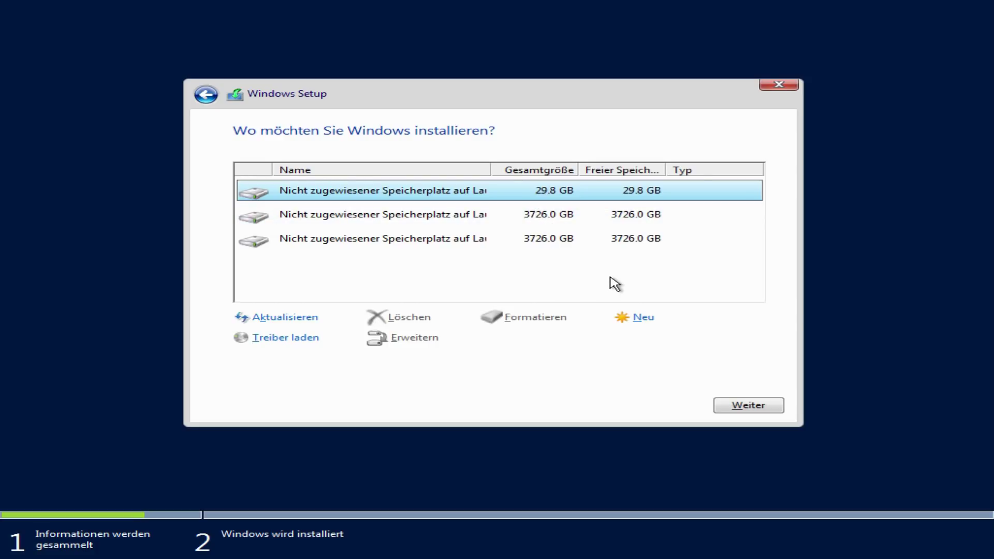
Create a new partition on the unallocated 29.8 GB drive, allowing the additional system partitions.
{"action": "left_click", "coordinate": [640, 315]}
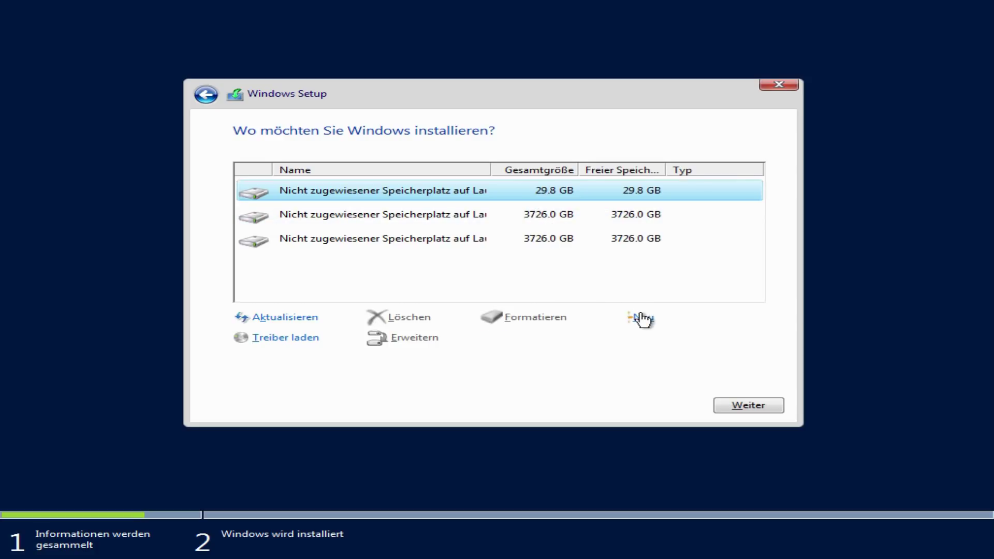
{"action": "left_click", "coordinate": [680, 338]}
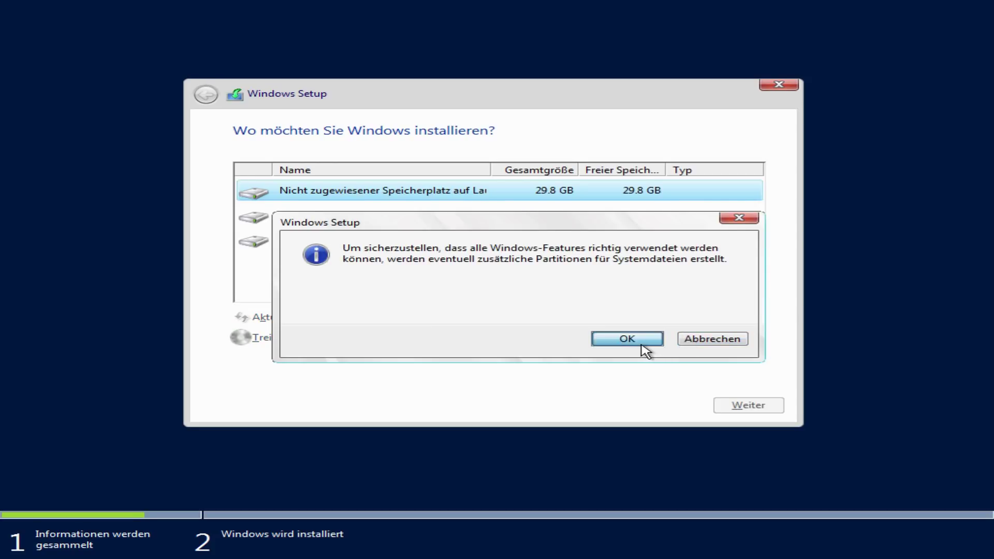
{"action": "left_click", "coordinate": [645, 350]}
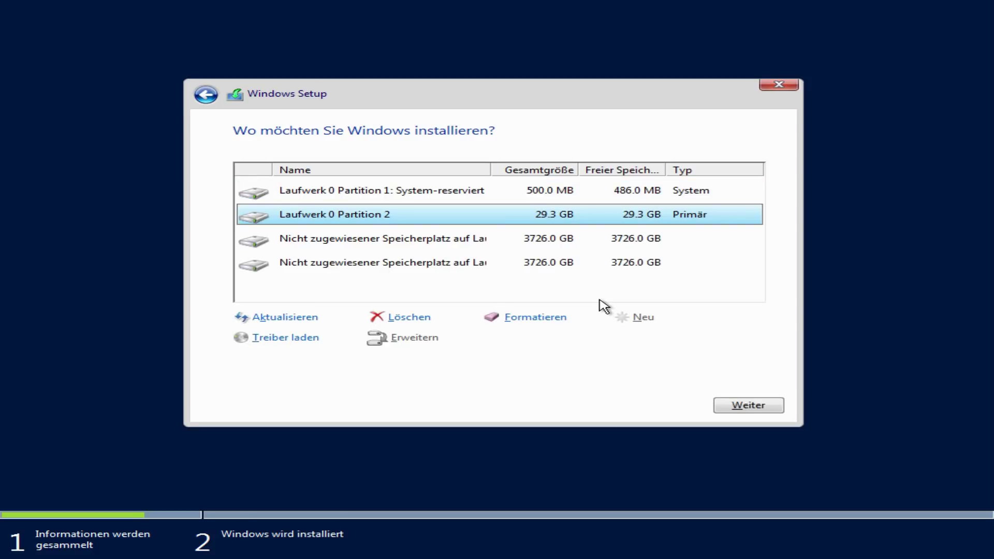
Format Laufwerk 0 Partition 2 and start installing Windows on it.
{"action": "left_click", "coordinate": [554, 318]}
{"action": "left_click", "coordinate": [622, 339]}
{"action": "left_click", "coordinate": [749, 409]}
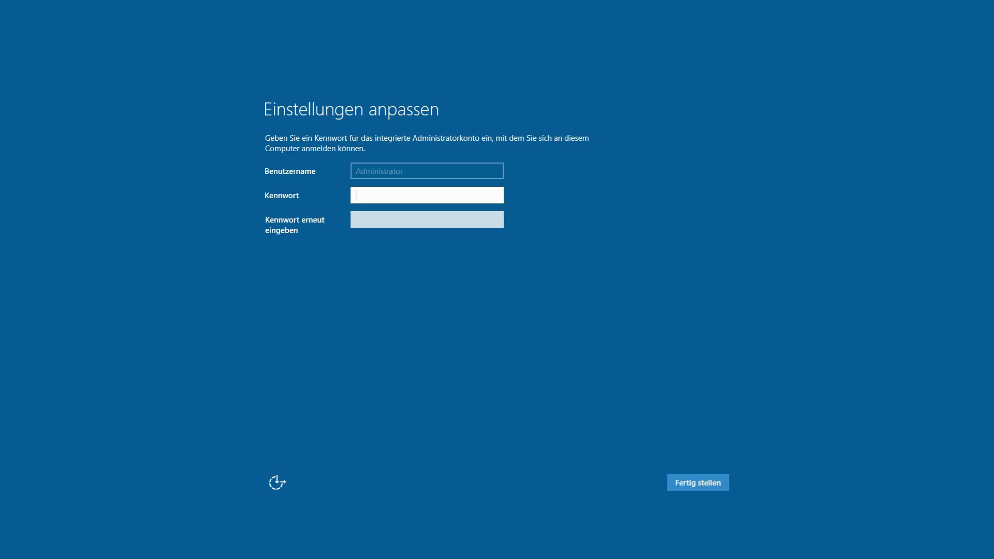
Enter and repeat a password for the built-in Administrator account and finish the setup.
{"action": "type", "text": "••••••••"}
{"action": "key", "text": "Tab"}
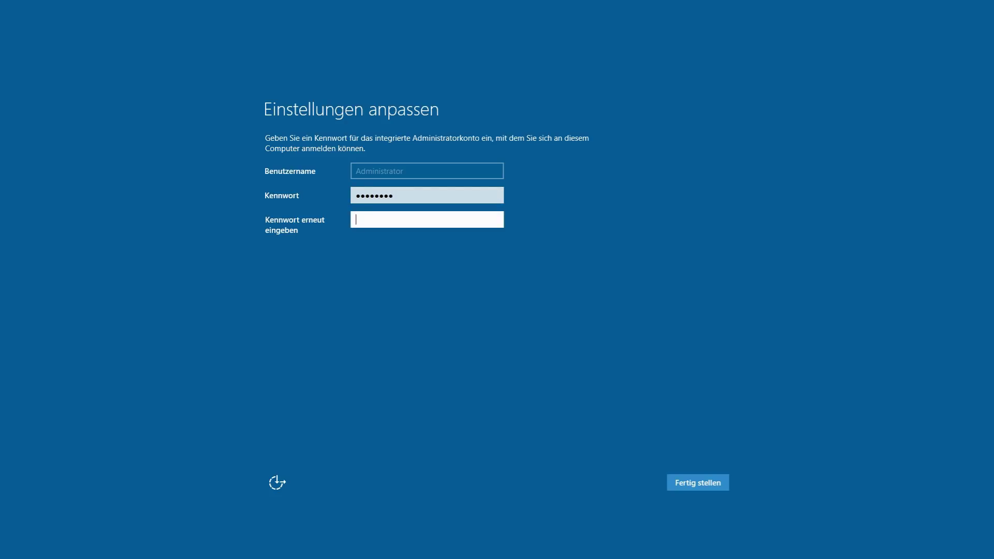
{"action": "type", "text": "••••••••"}
{"action": "key", "text": "Return"}
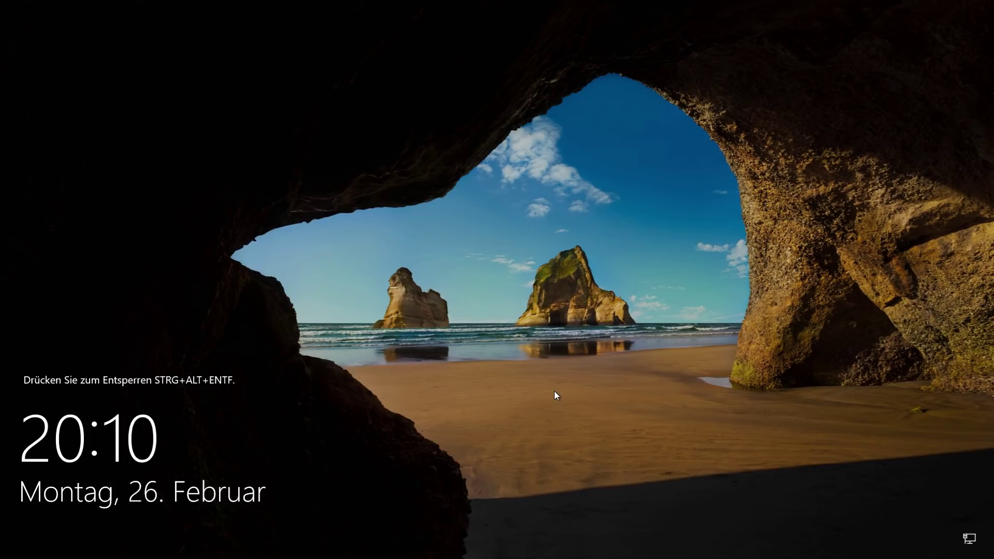
Unlock the server, sign in as Administrator with the account password, and allow the PC to be discovered on the network.
{"action": "key", "text": "ctrl+alt+Delete"}
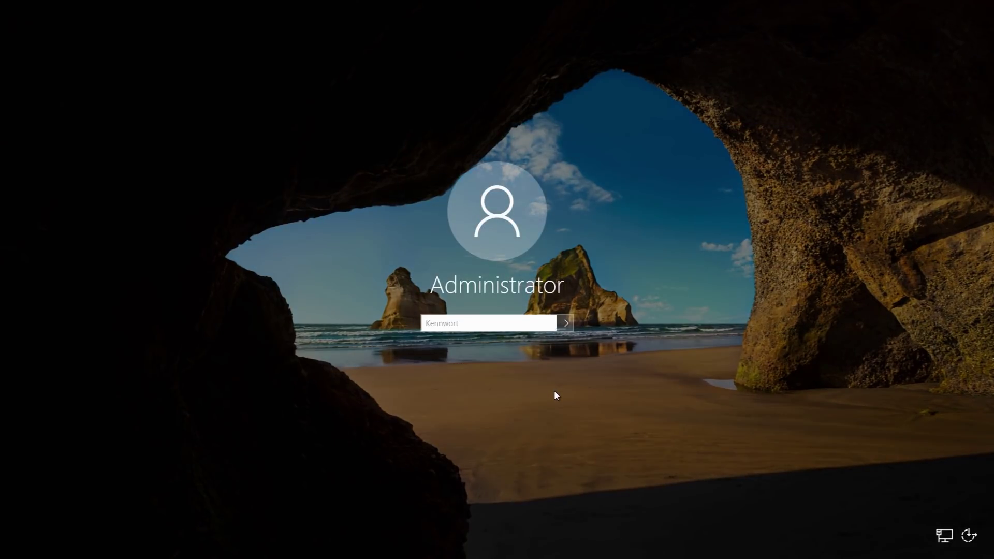
{"action": "type", "text": "*********"}
{"action": "key", "text": "Return"}
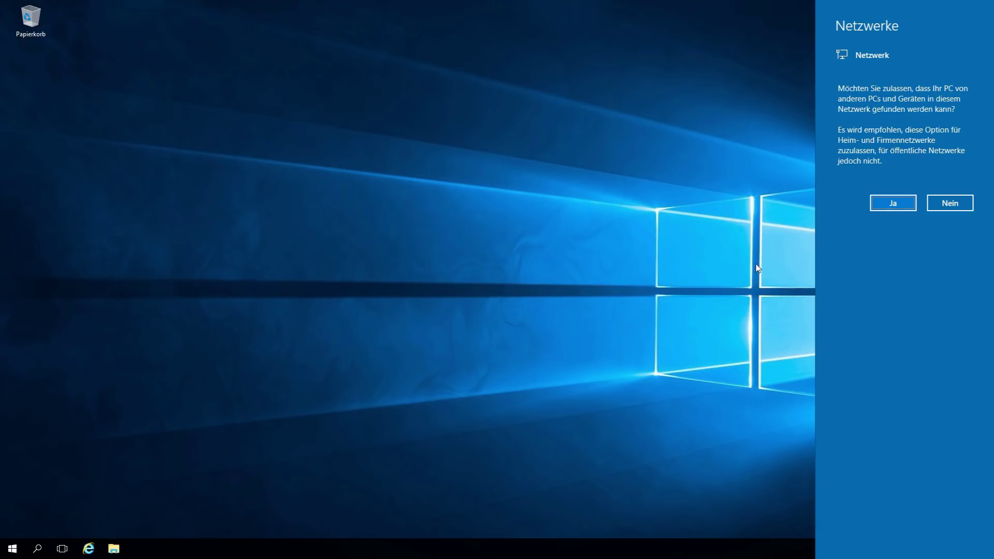
{"action": "left_click", "coordinate": [880, 211]}
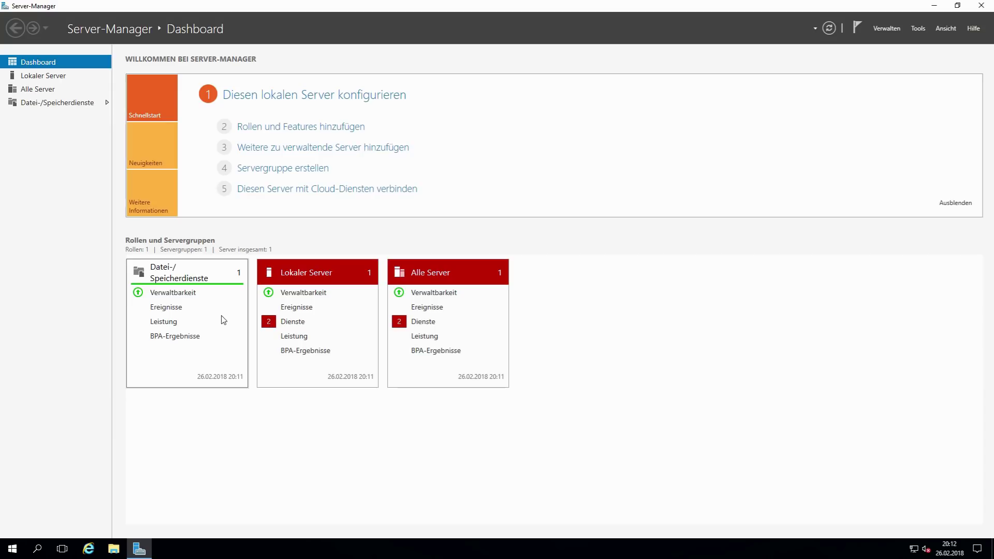
Open the Verwaltbarkeit details of Datei-/Speicherdienste and check which status filter options are available.
{"action": "left_click", "coordinate": [173, 293]}
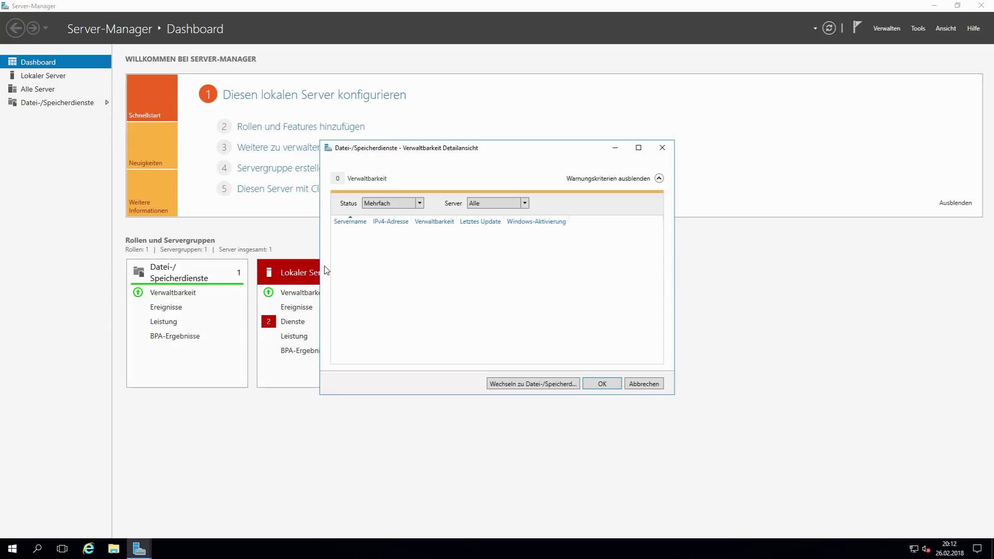
{"action": "left_click", "coordinate": [420, 204]}
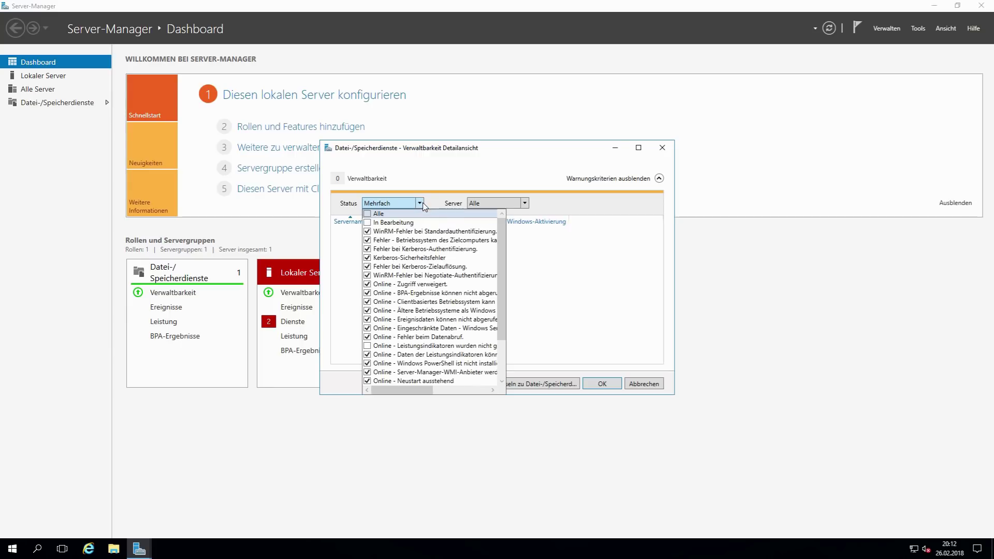
{"action": "left_click", "coordinate": [424, 205]}
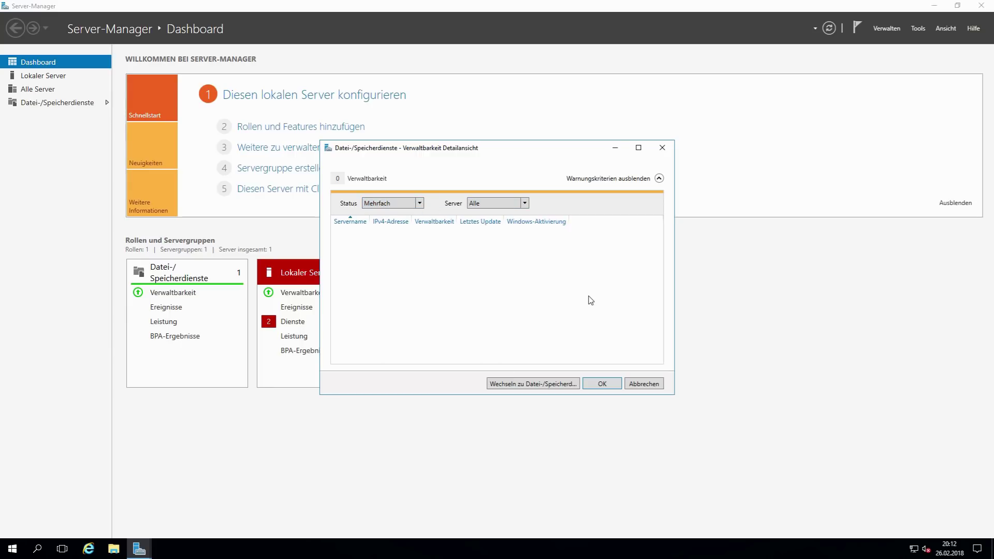
Go to Datei-/Speicherdienste and inspect disks 2 and 1 in the Datenträger overview.
{"action": "left_click", "coordinate": [550, 384]}
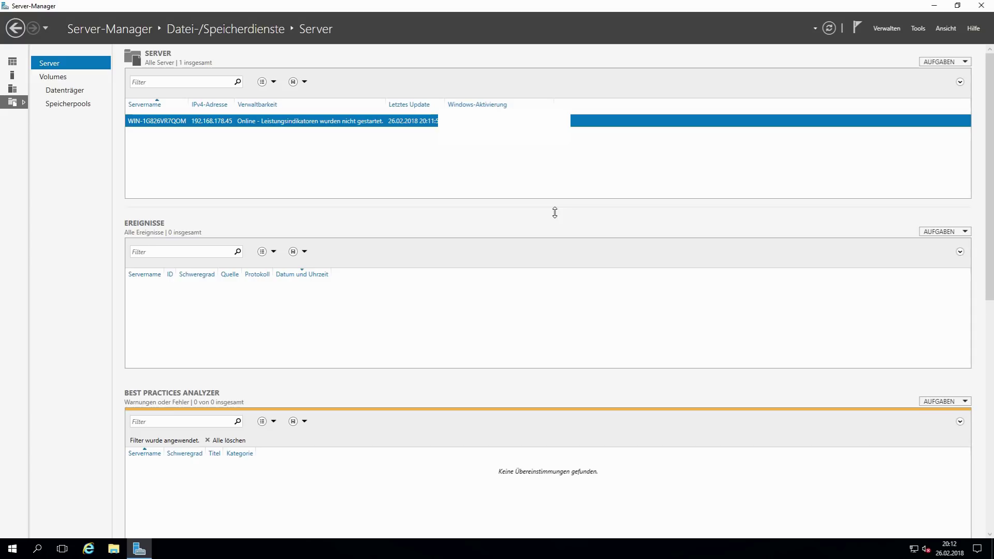
{"action": "scroll", "coordinate": [555, 212], "scroll_direction": "down", "scroll_amount": 1}
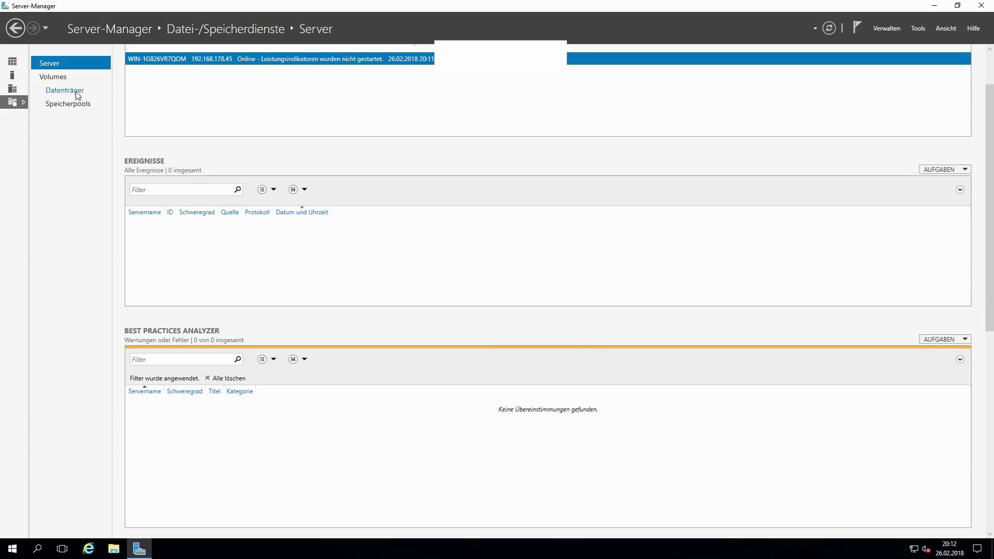
{"action": "left_click", "coordinate": [78, 95]}
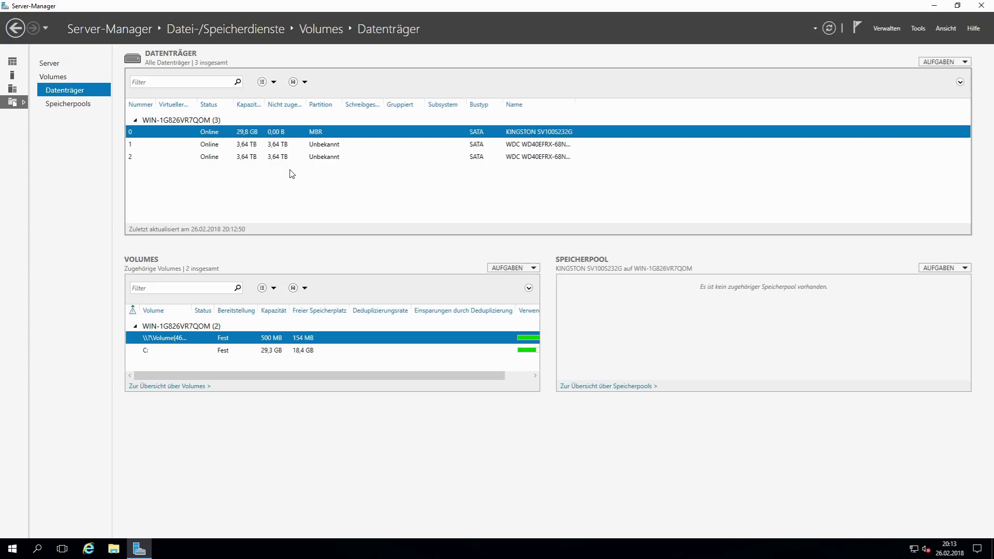
{"action": "left_click", "coordinate": [295, 156]}
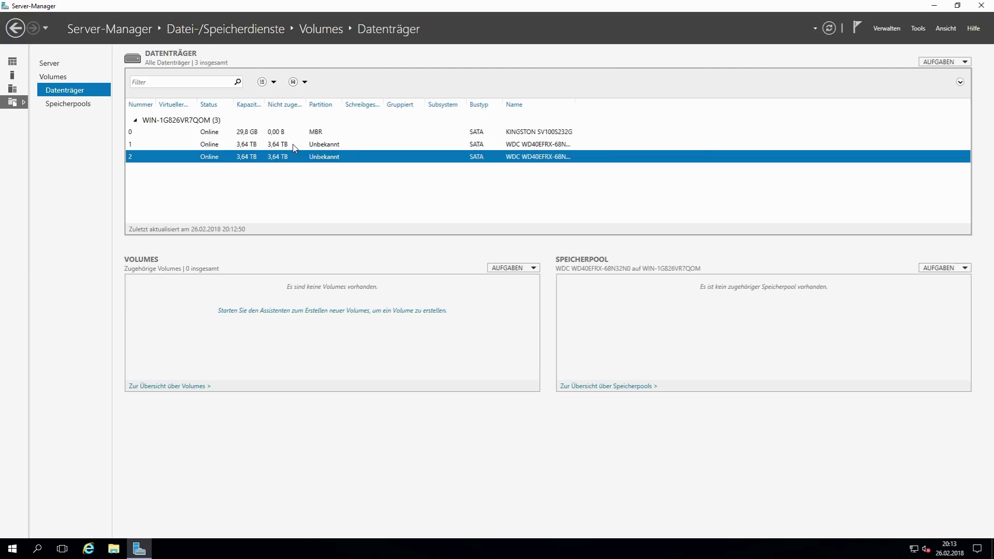
{"action": "left_click", "coordinate": [293, 147]}
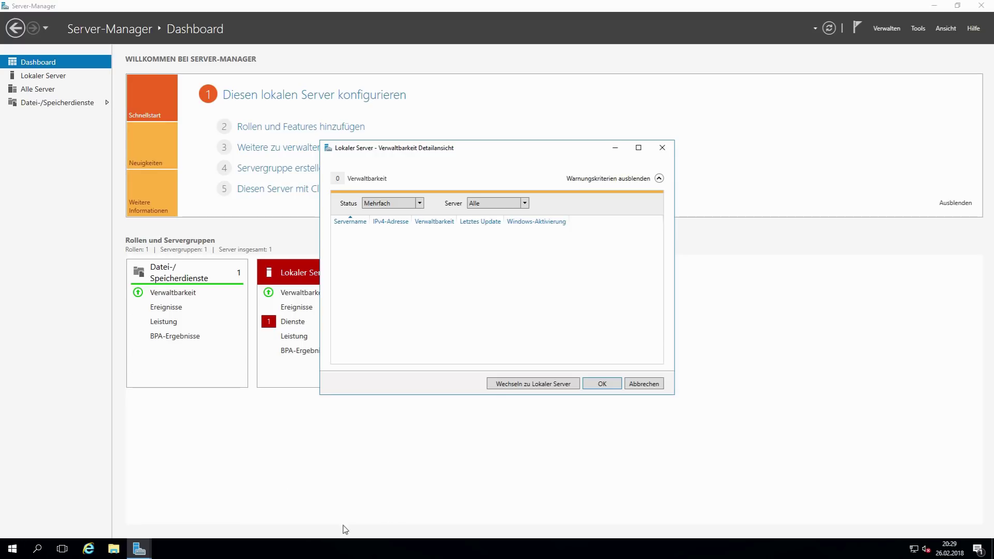
Close the Lokaler Server detail view without applying anything and exit Server-Manager.
{"action": "left_click", "coordinate": [636, 382]}
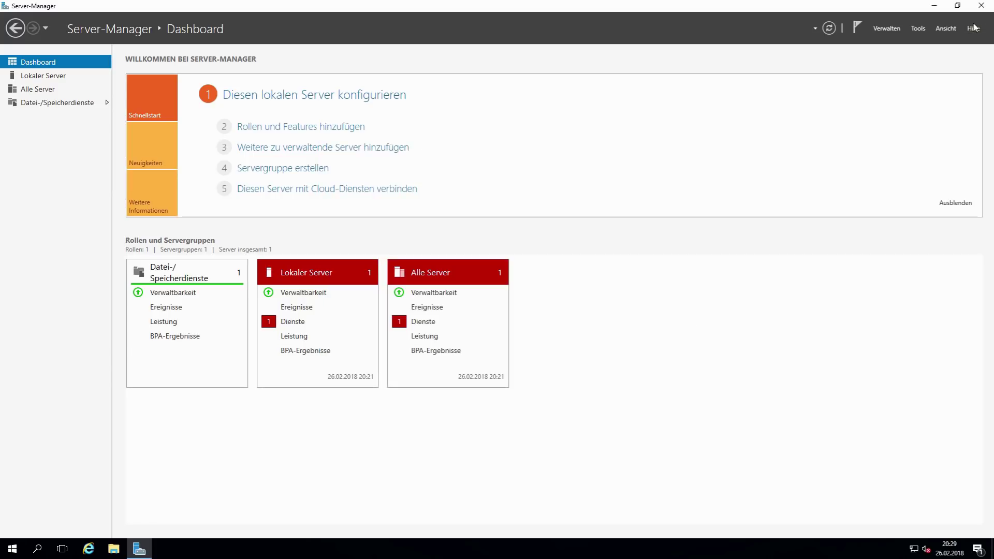
{"action": "left_click", "coordinate": [981, 6]}
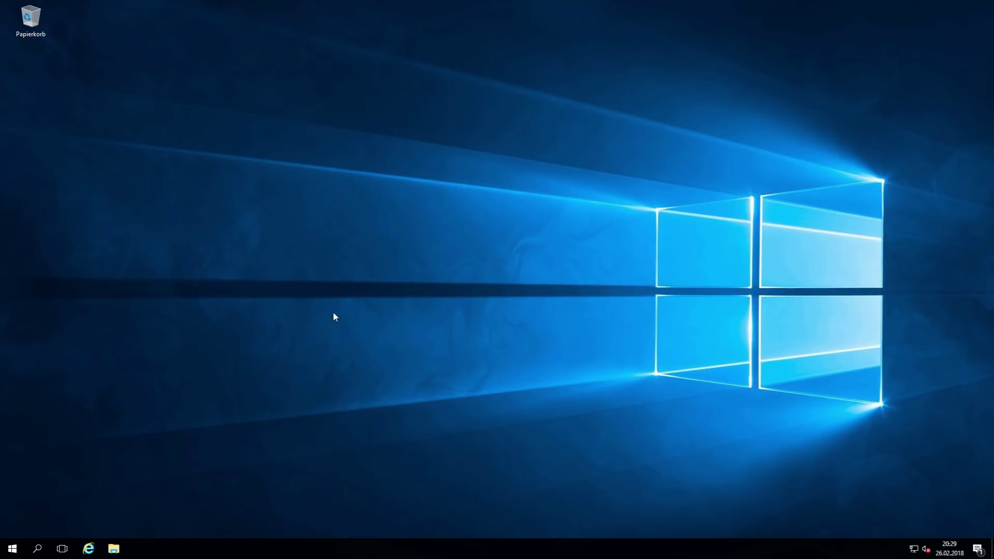
Look through the programs under Windows-Zubehör and open a File Explorer window.
{"action": "left_click", "coordinate": [12, 548]}
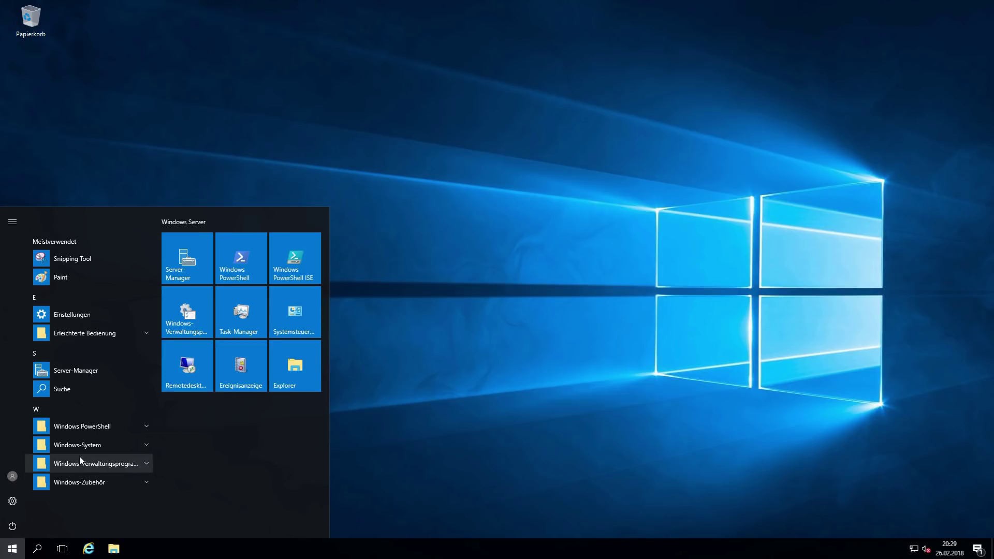
{"action": "left_click", "coordinate": [91, 480]}
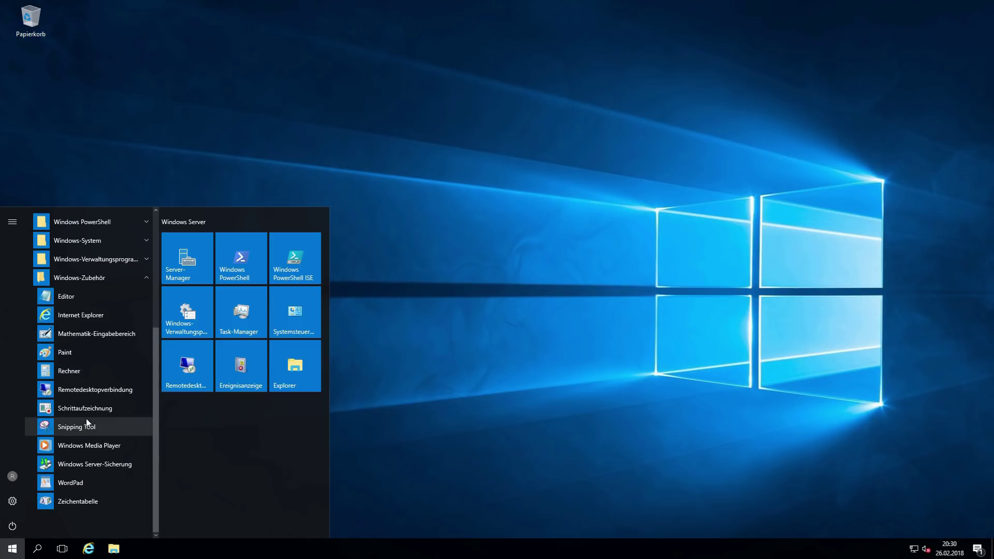
{"action": "left_click", "coordinate": [122, 557]}
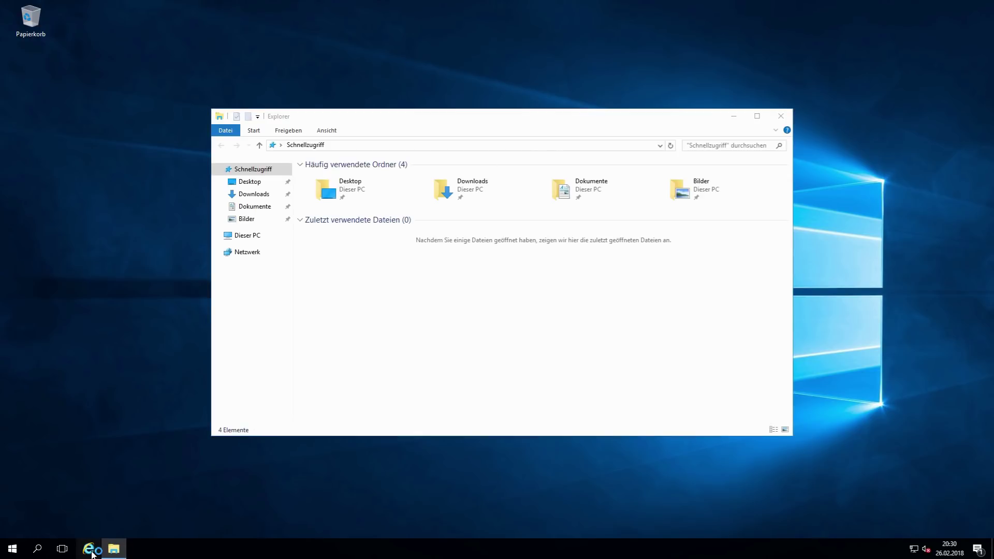
Open Internet Explorer, accept its recommended security, privacy and compatibility settings, and select the current page address.
{"action": "left_click", "coordinate": [88, 549]}
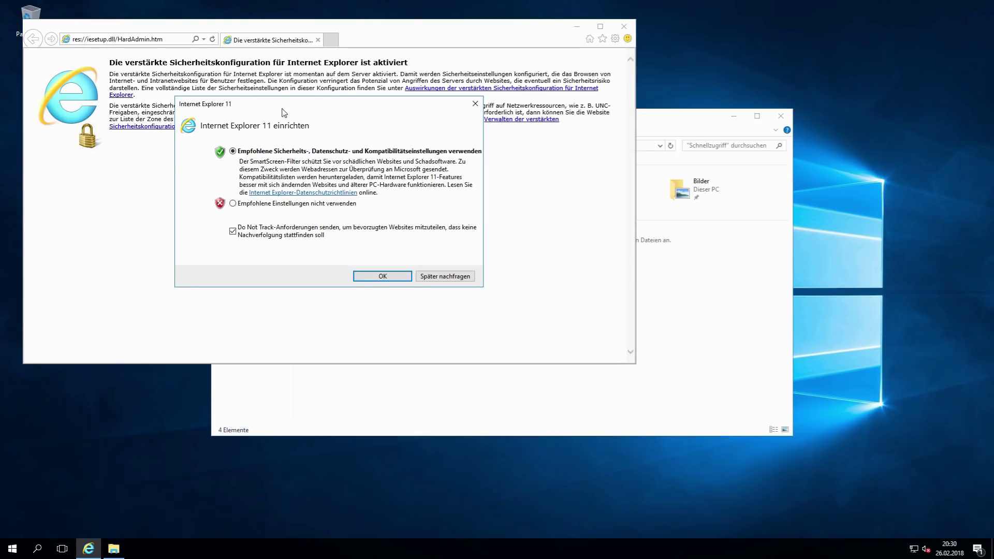
{"action": "left_click", "coordinate": [390, 275]}
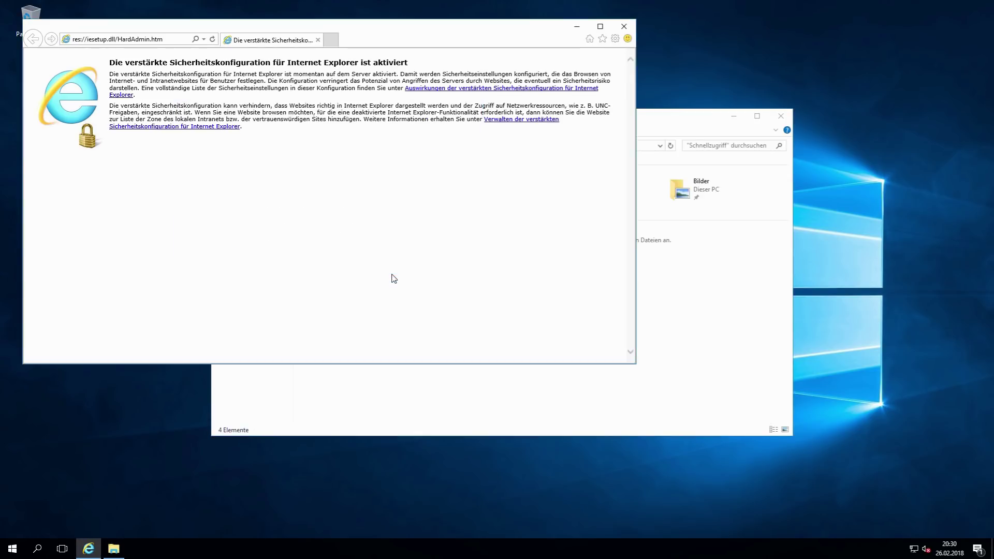
{"action": "left_click", "coordinate": [166, 38]}
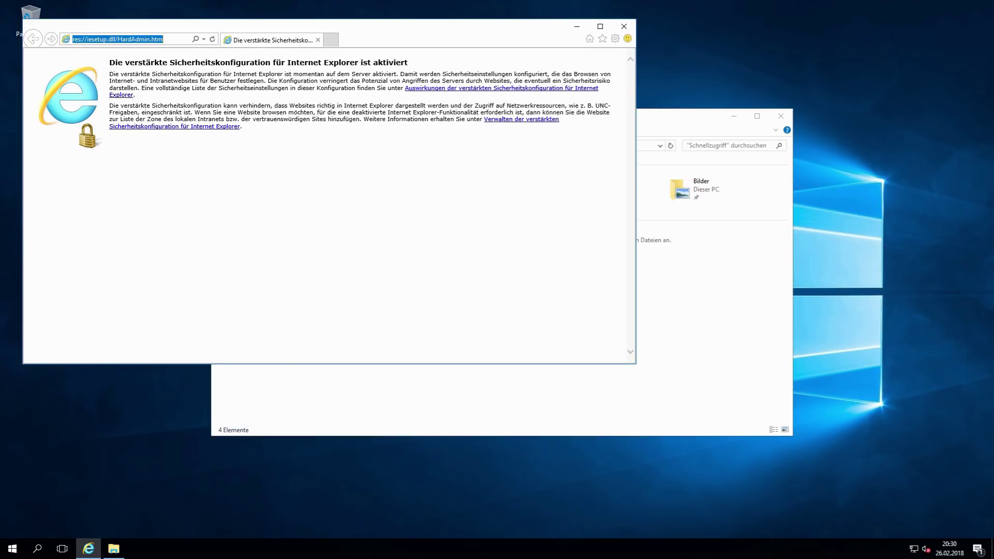
{"action": "type", "text": "woogl"}
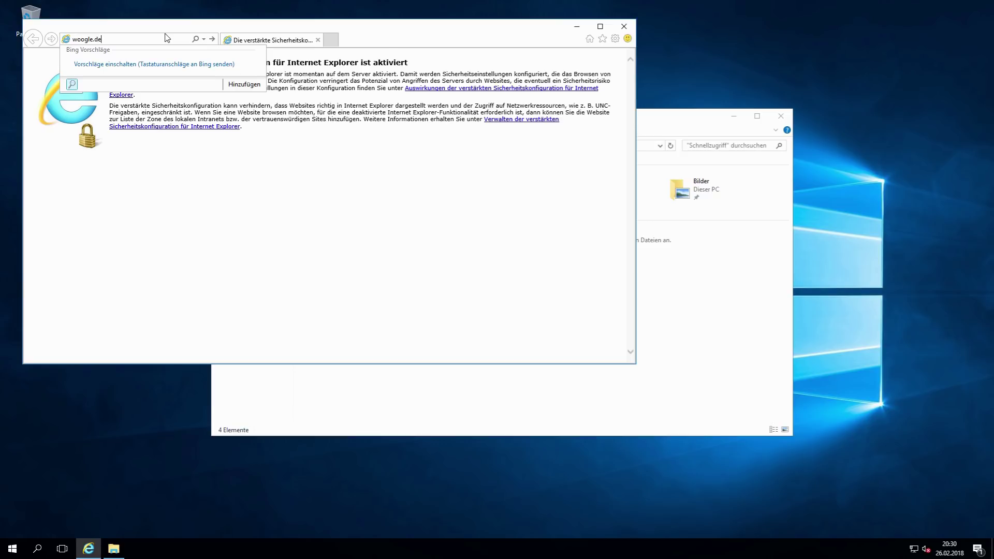
{"action": "type", "text": "e.d"}
{"action": "key", "text": "BackSpace"}
{"action": "key", "text": "BackSpace"}
{"action": "key", "text": "BackSpace"}
{"action": "key", "text": "BackSpace"}
{"action": "key", "text": "BackSpace"}
{"action": "key", "text": "BackSpace"}
{"action": "key", "text": "BackSpace"}
{"action": "key", "text": "BackSpace"}
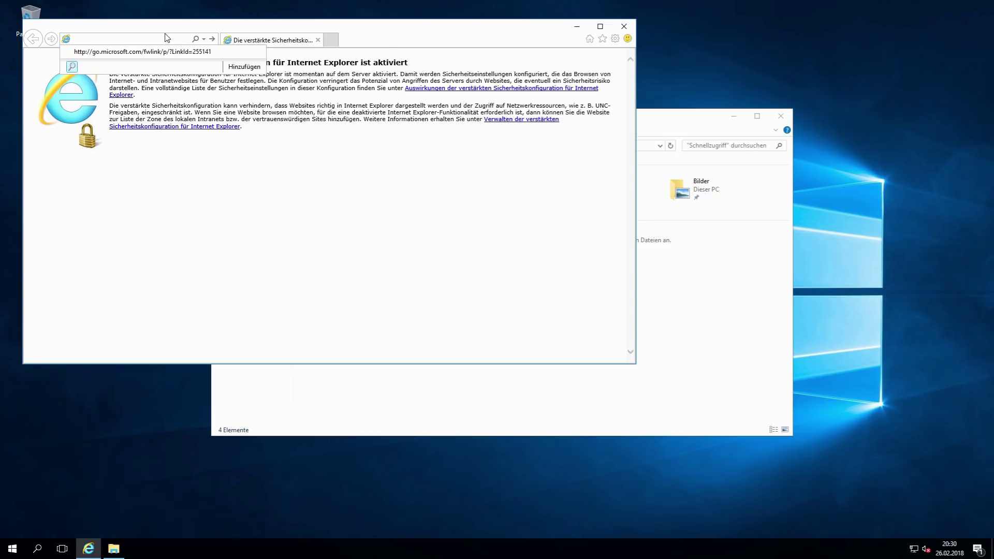
{"action": "type", "text": "www.google.de"}
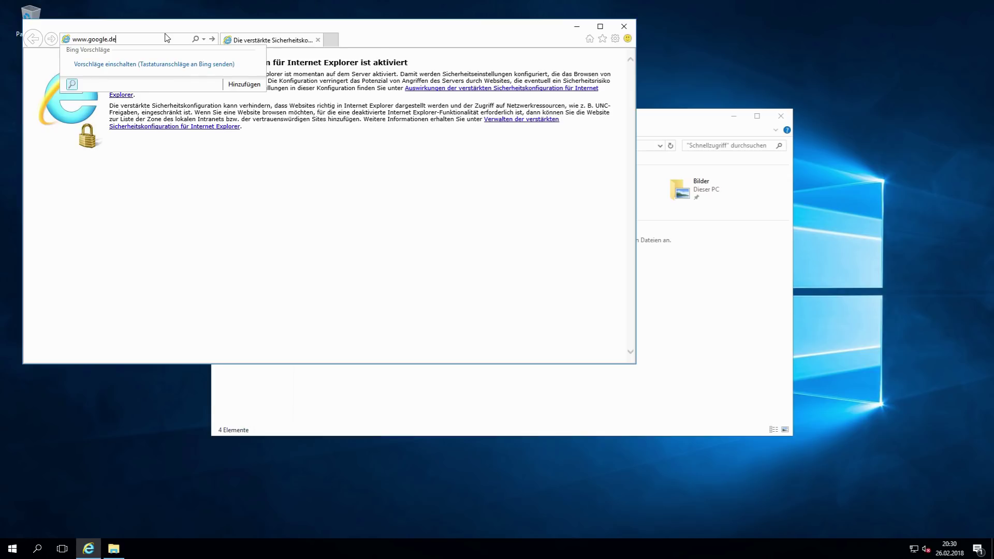
{"action": "key", "text": "Return"}
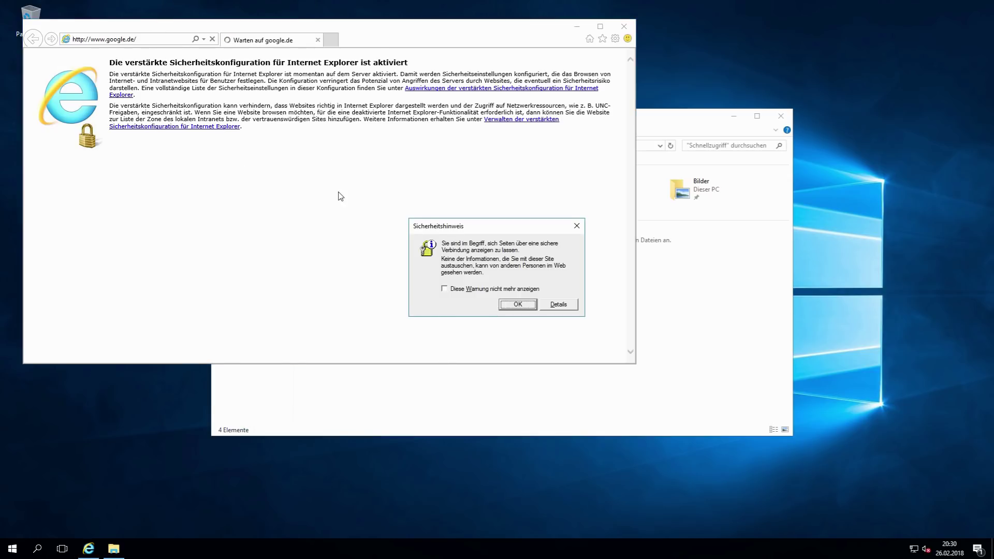
{"action": "left_click", "coordinate": [517, 304]}
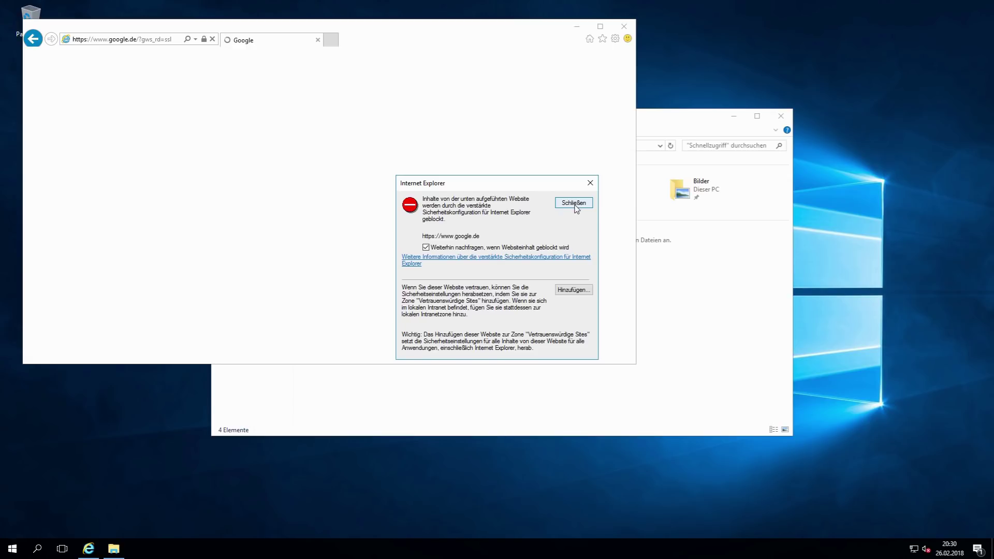
{"action": "left_click", "coordinate": [569, 291]}
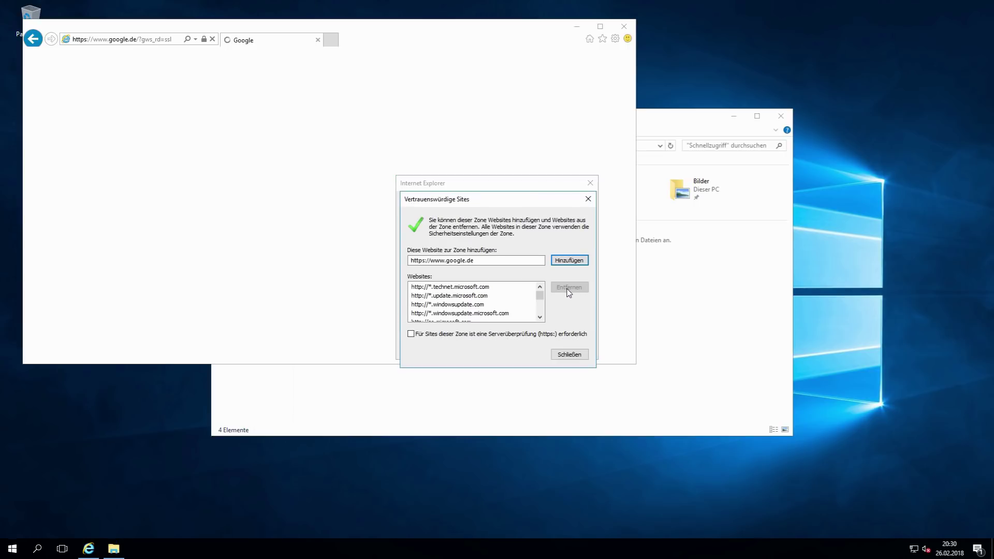
{"action": "left_click", "coordinate": [574, 265]}
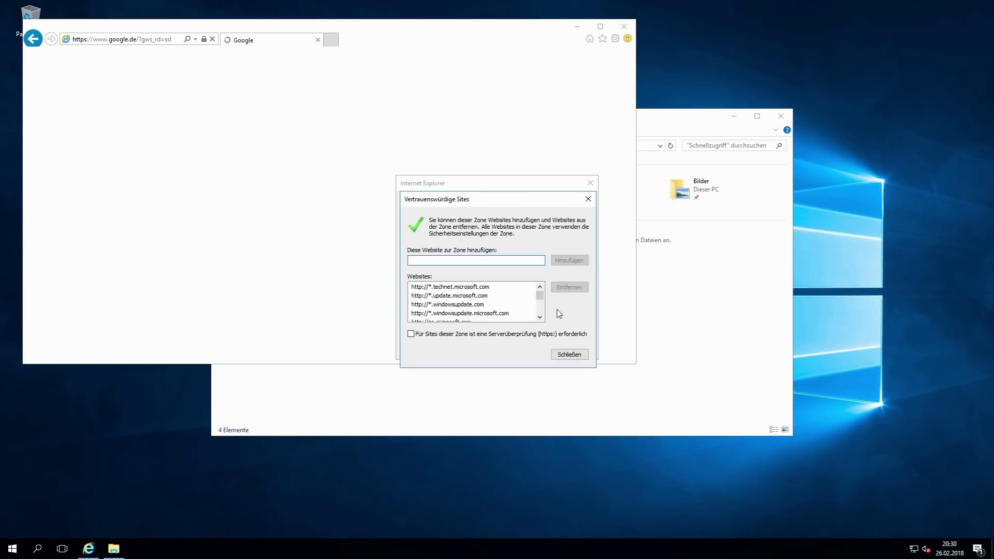
{"action": "left_click", "coordinate": [569, 355]}
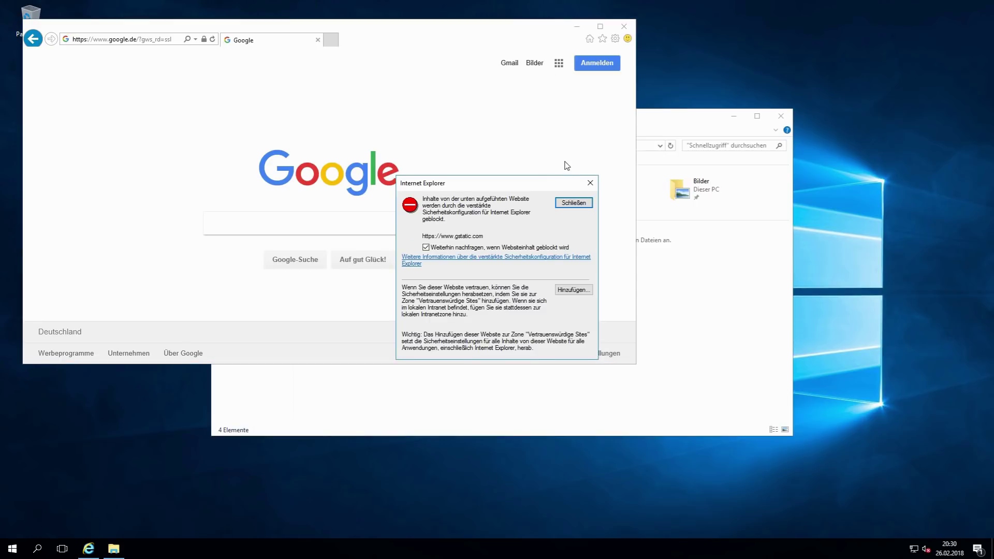
{"action": "left_click", "coordinate": [565, 203]}
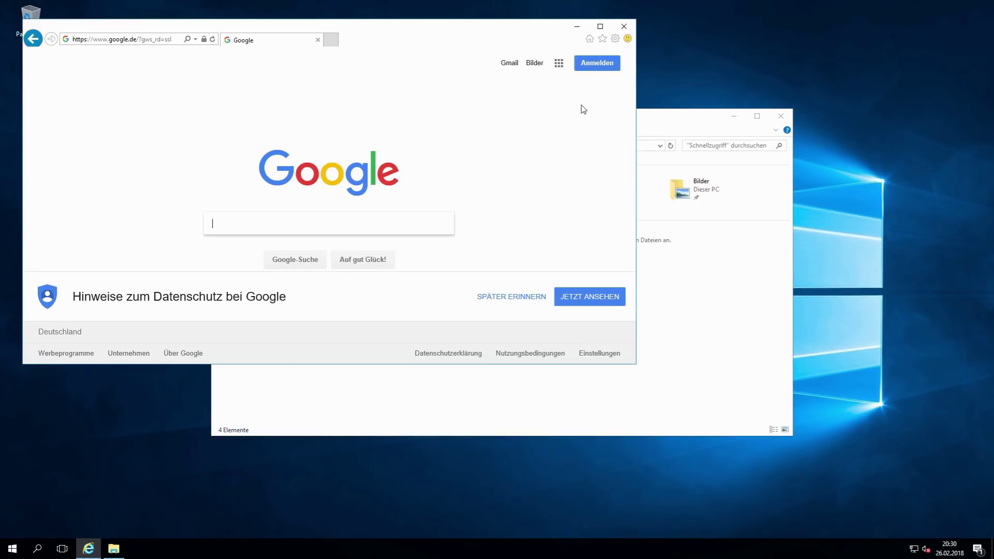
{"action": "left_click", "coordinate": [599, 27]}
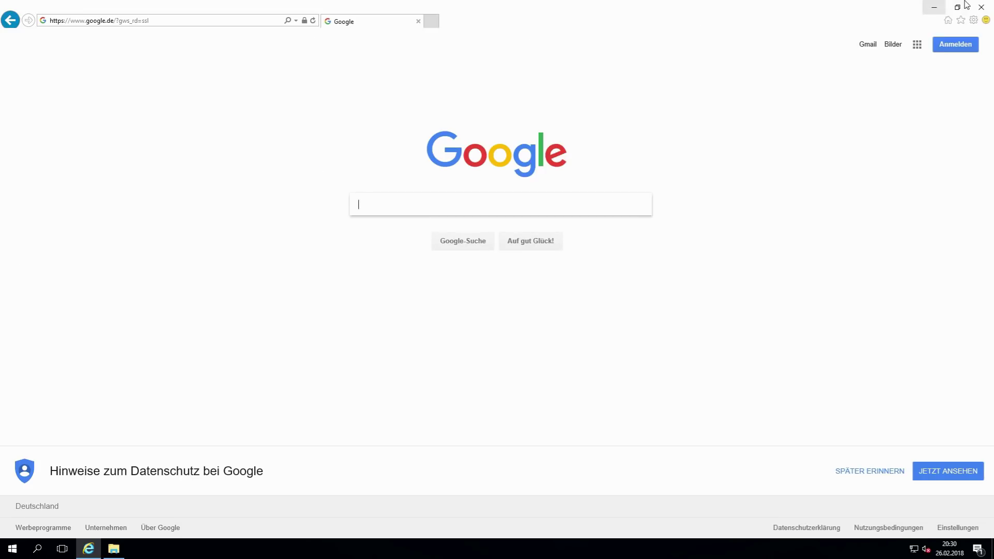
{"action": "left_click", "coordinate": [981, 6]}
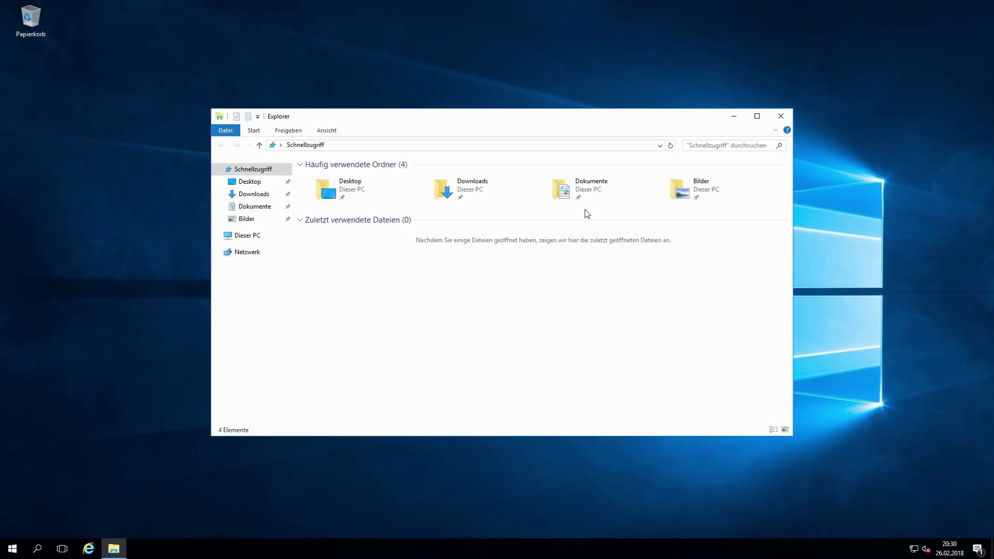
Examine the properties of Lokaler Datenträger (C:) under Dieser PC and close them without changes.
{"action": "left_click", "coordinate": [256, 237]}
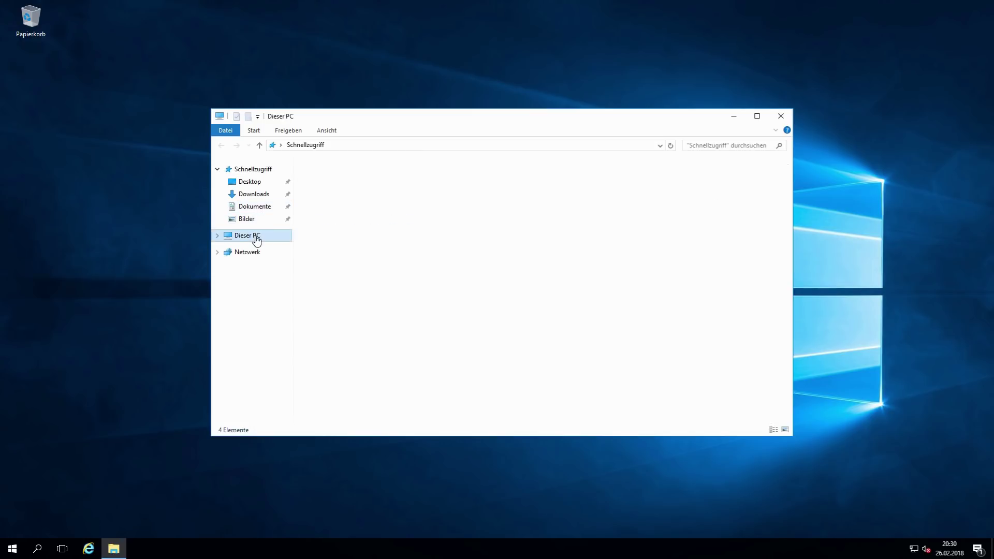
{"action": "right_click", "coordinate": [370, 259]}
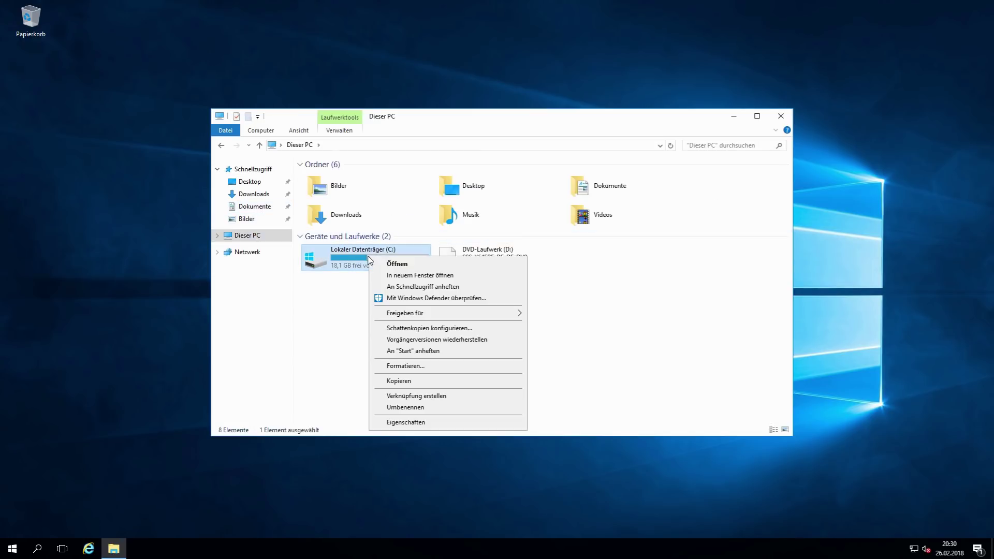
{"action": "left_click", "coordinate": [414, 422]}
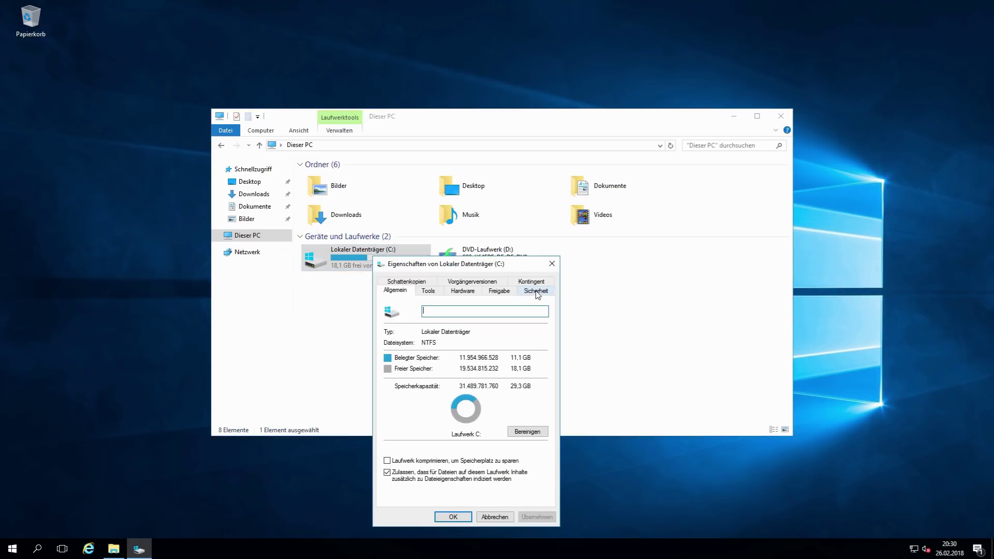
{"action": "left_click", "coordinate": [552, 263]}
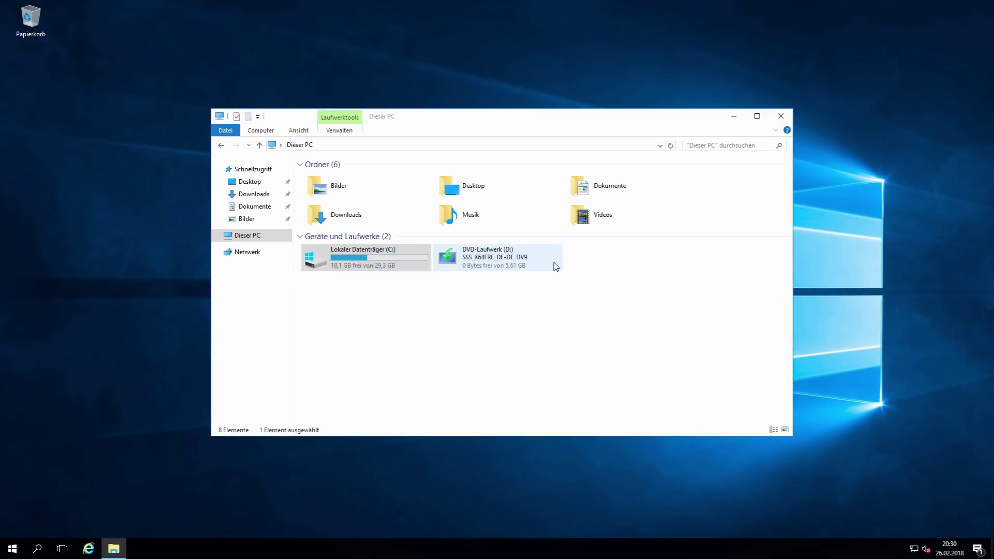
{"action": "left_click", "coordinate": [521, 309]}
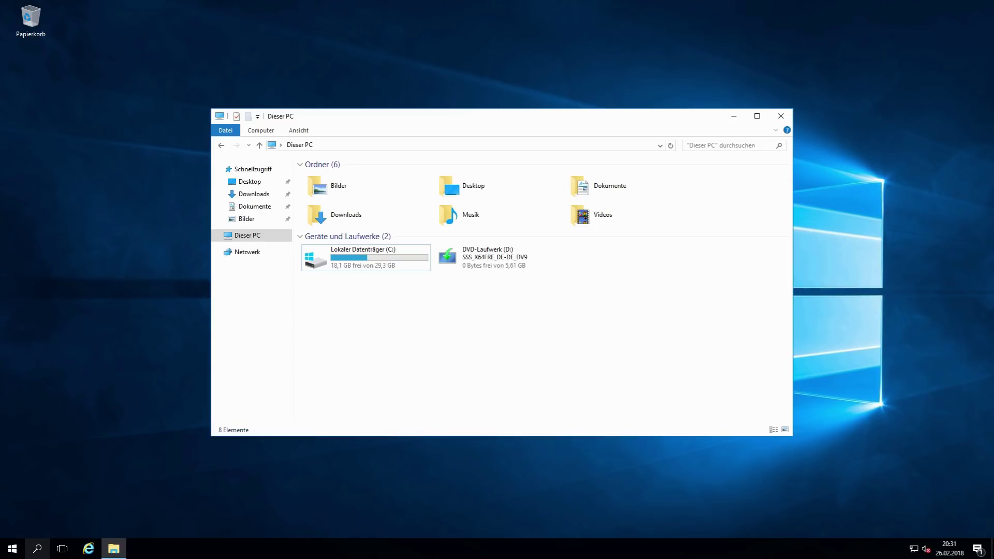
Replace the File Explorer window with the Systemsteuerung and open Datenträgerverwaltung from System und Sicherheit.
{"action": "right_click", "coordinate": [13, 550]}
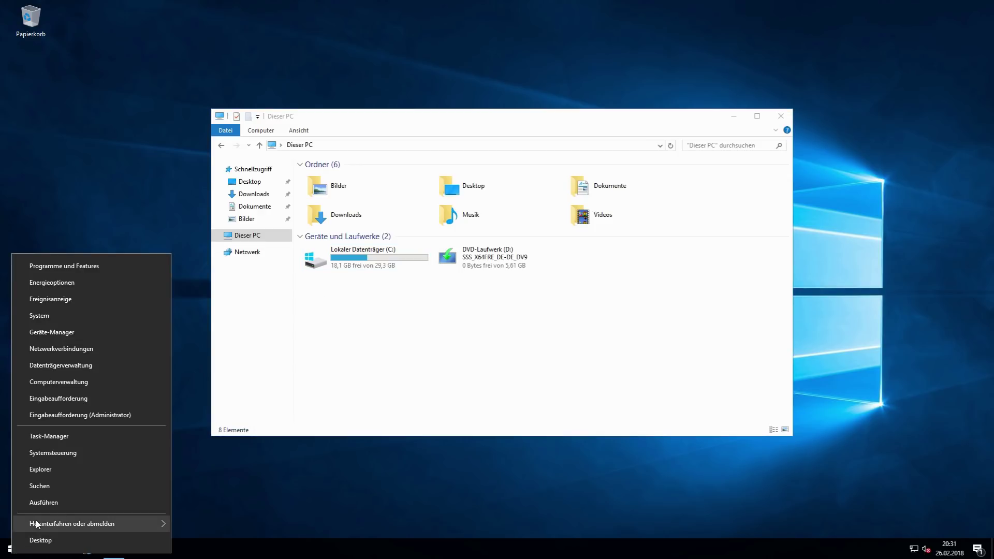
{"action": "left_click", "coordinate": [67, 452]}
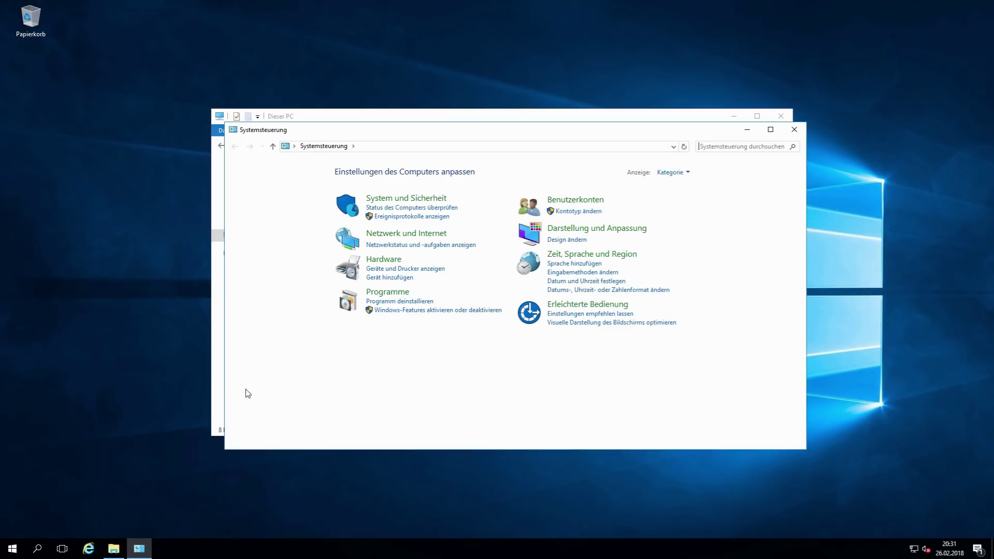
{"action": "left_click", "coordinate": [780, 116]}
{"action": "left_click", "coordinate": [409, 200]}
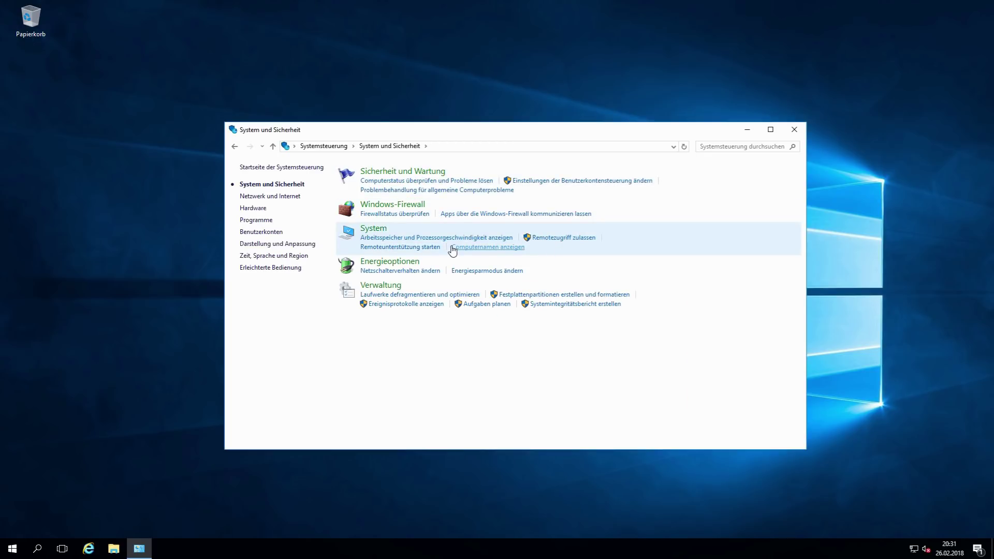
{"action": "left_click", "coordinate": [517, 295]}
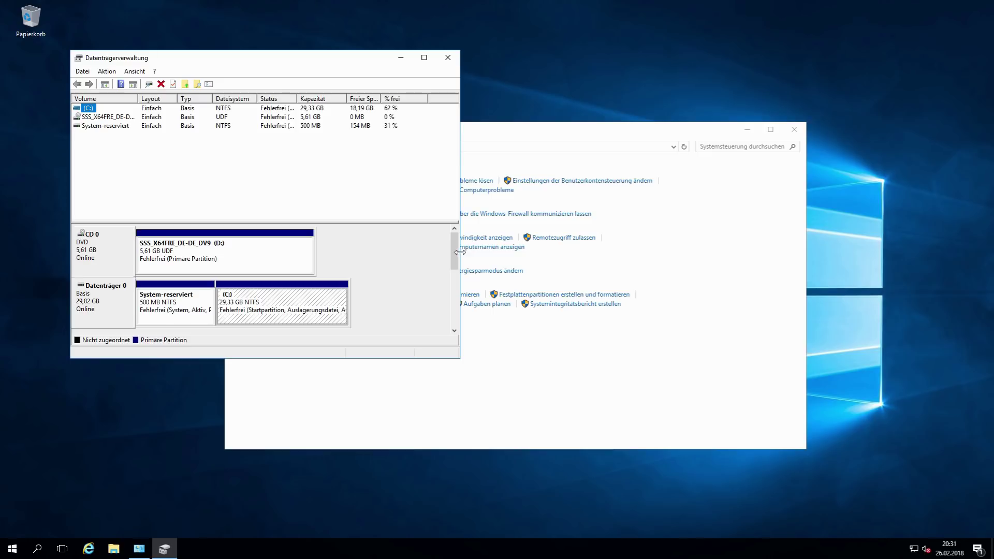
Start a new mirrored volume on the unallocated space of Datenträger 1 and add Datenträger 2 at the full 3815318 MB.
{"action": "left_click_drag", "start_coordinate": [454, 263], "coordinate": [453, 295]}
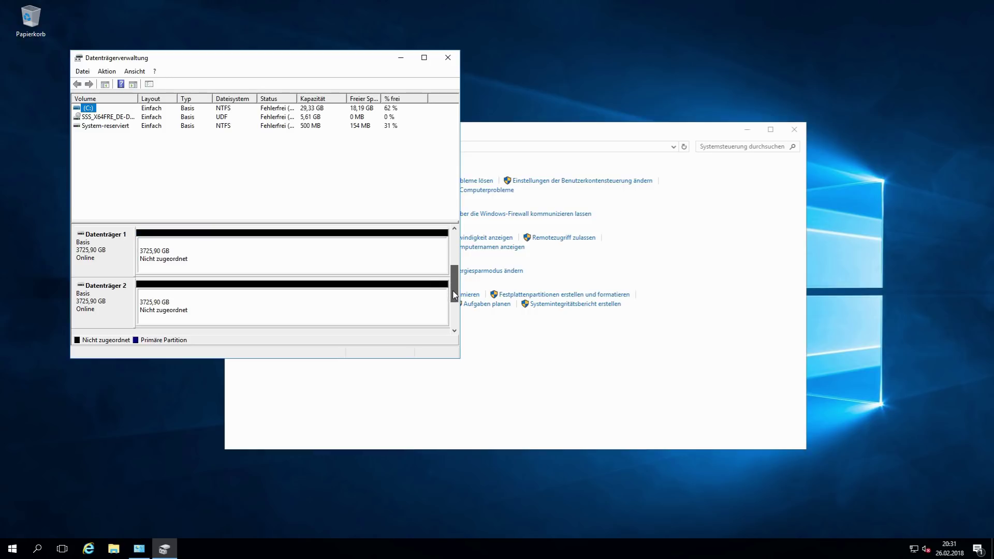
{"action": "left_click", "coordinate": [262, 266]}
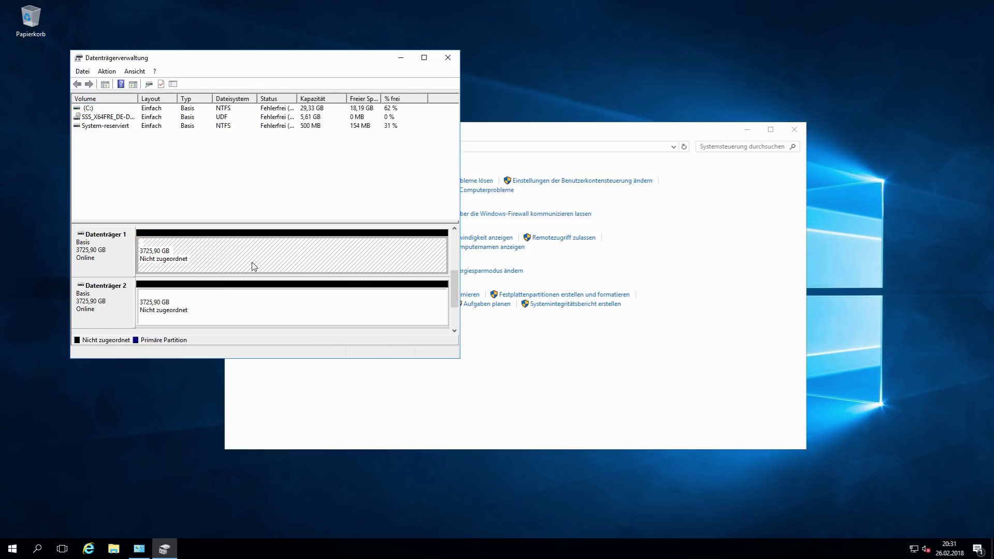
{"action": "right_click", "coordinate": [253, 266]}
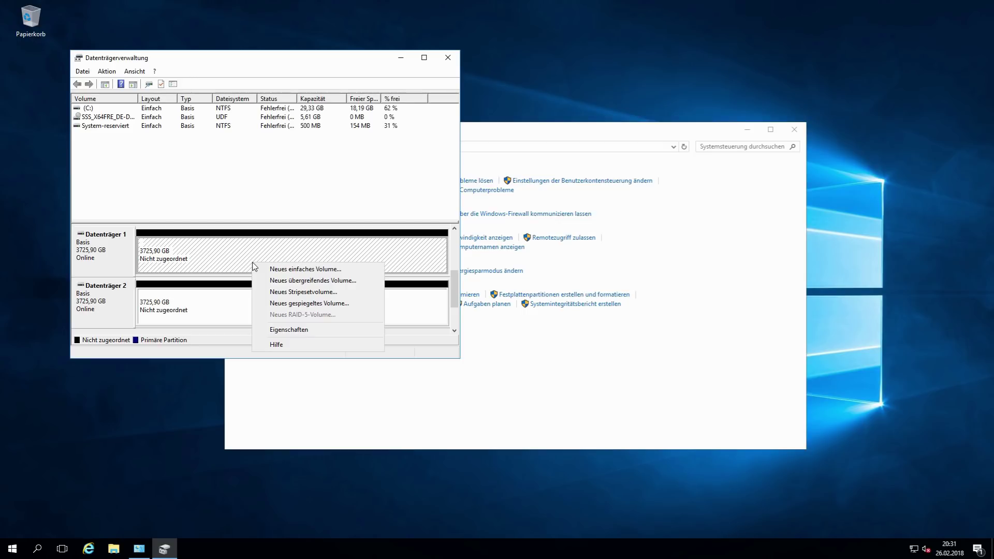
{"action": "left_click", "coordinate": [302, 302]}
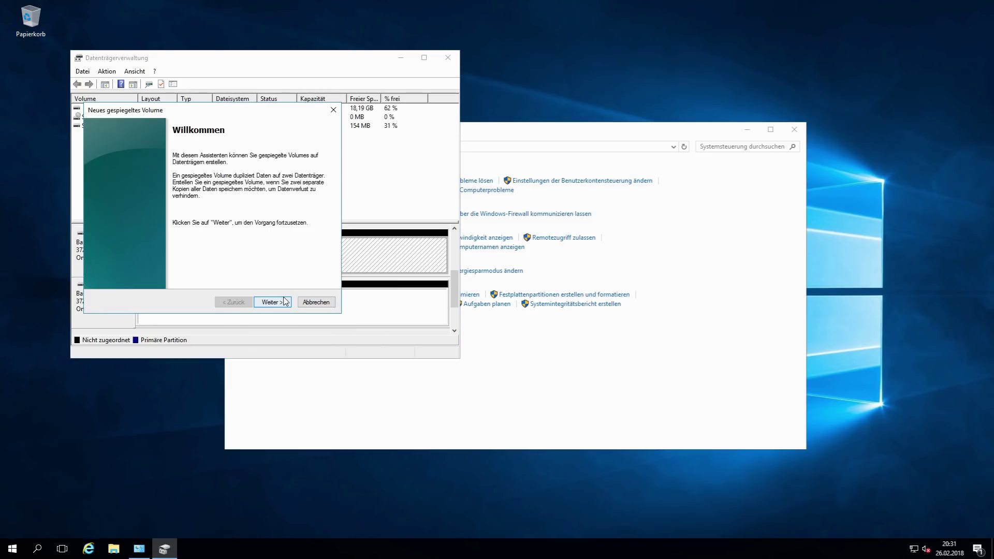
{"action": "left_click", "coordinate": [284, 302]}
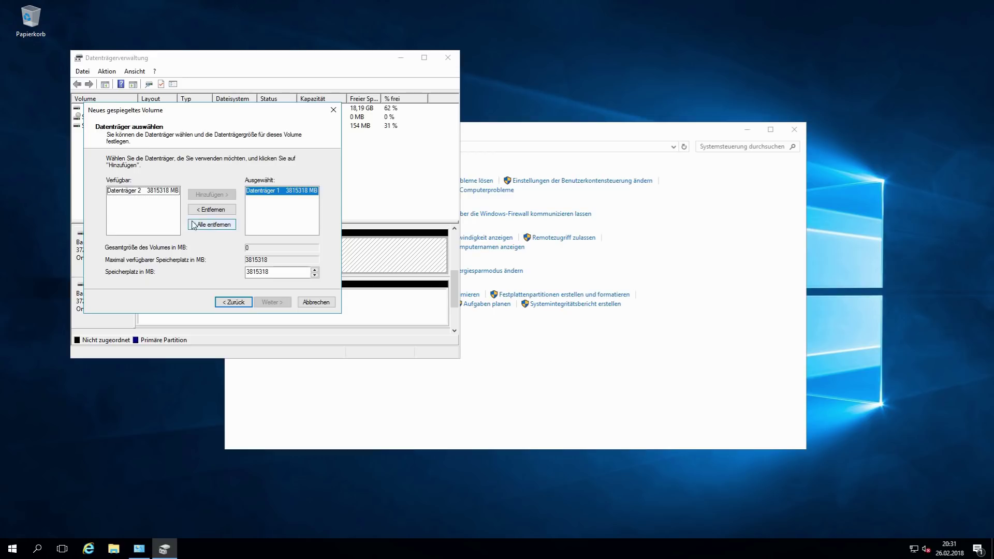
{"action": "left_click", "coordinate": [162, 192]}
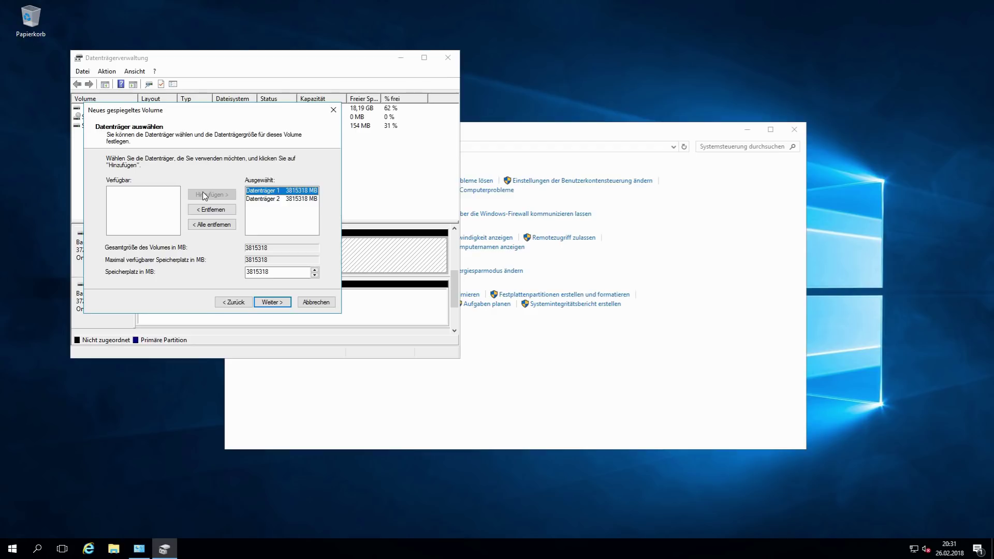
{"action": "left_click", "coordinate": [283, 304]}
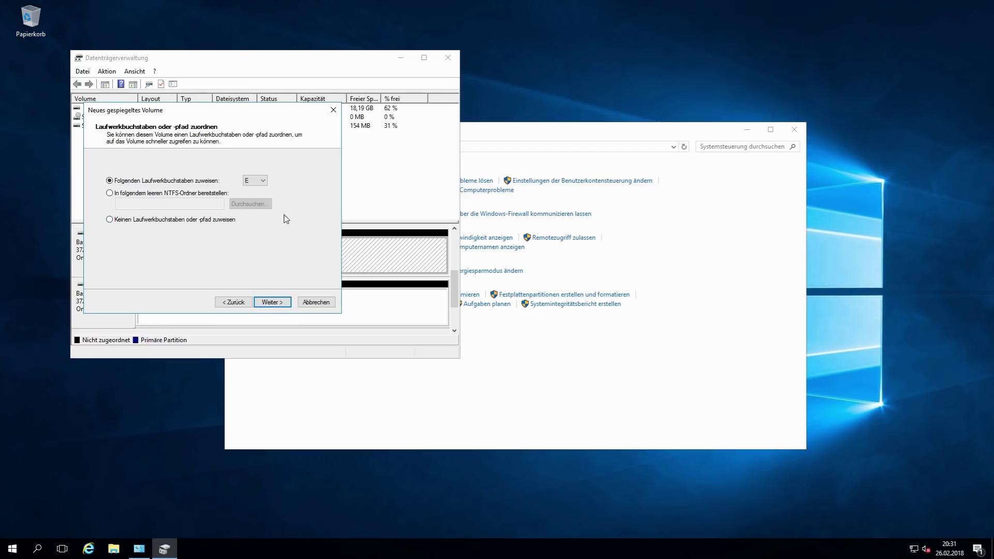
Check the available drive letters and assign the letter E to the mirrored volume.
{"action": "left_click", "coordinate": [262, 183]}
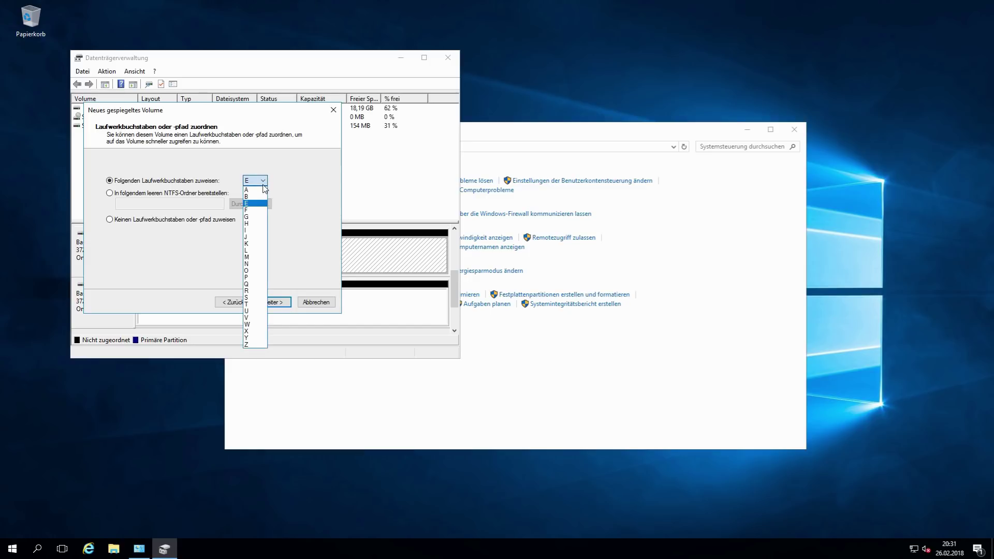
{"action": "left_click", "coordinate": [263, 184]}
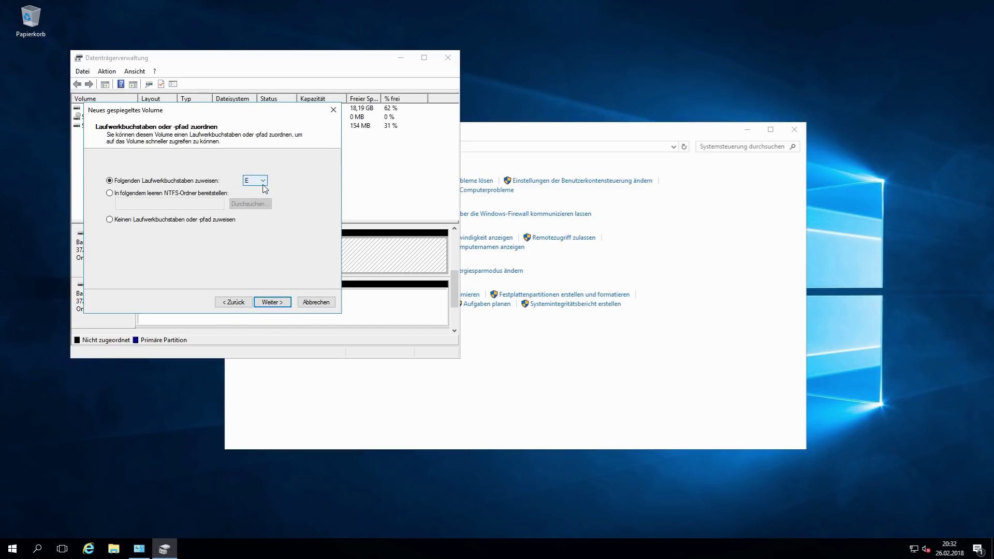
{"action": "left_click", "coordinate": [273, 303]}
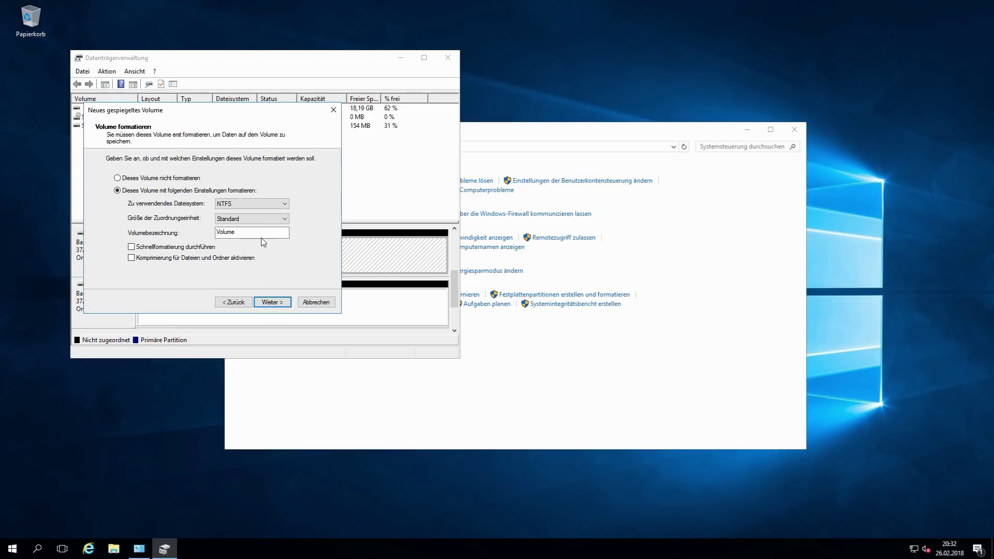
Set the mirrored volume to format as NTFS with the Standard allocation unit size and the label NAS1.
{"action": "left_click", "coordinate": [261, 206]}
{"action": "left_click", "coordinate": [265, 213]}
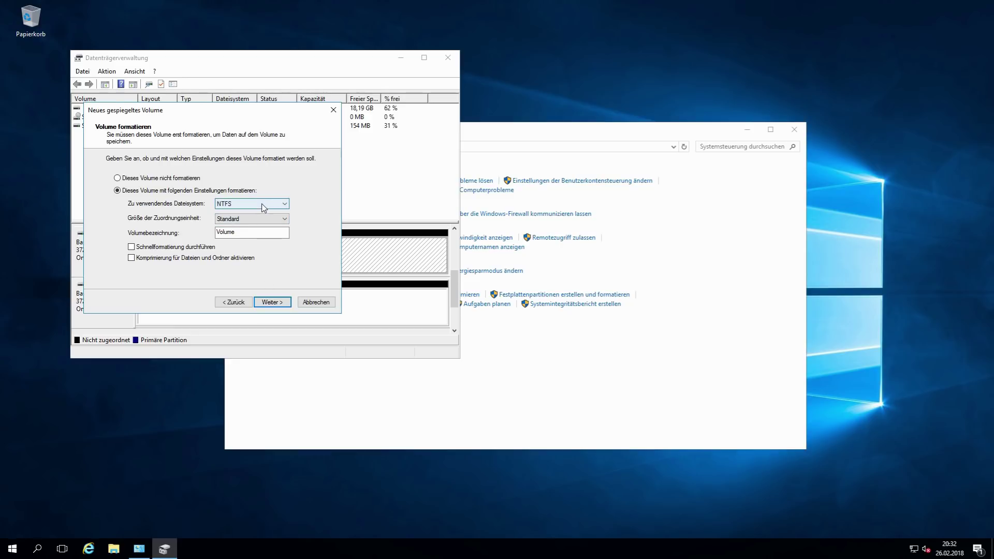
{"action": "left_click", "coordinate": [263, 206]}
{"action": "left_click", "coordinate": [264, 206]}
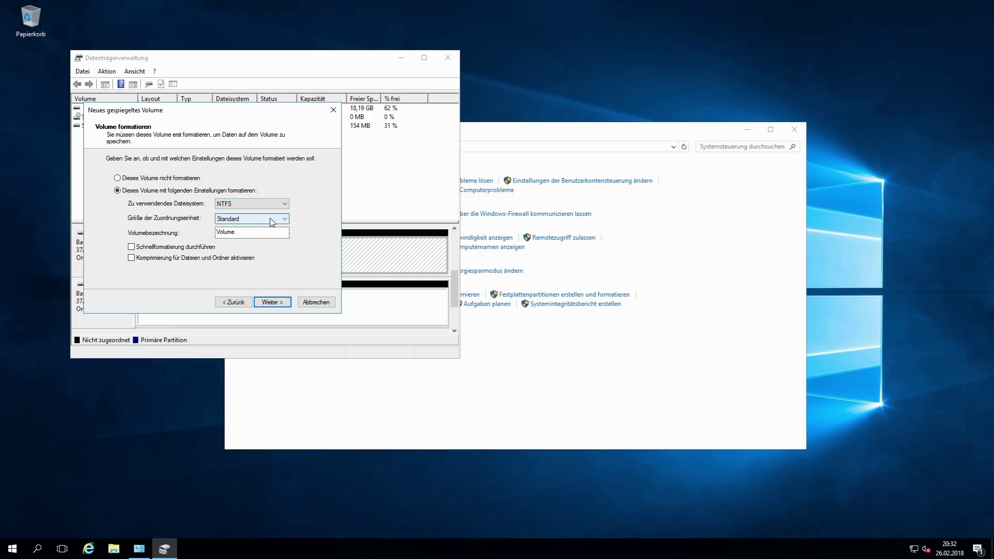
{"action": "left_click", "coordinate": [272, 219]}
{"action": "left_click", "coordinate": [273, 221]}
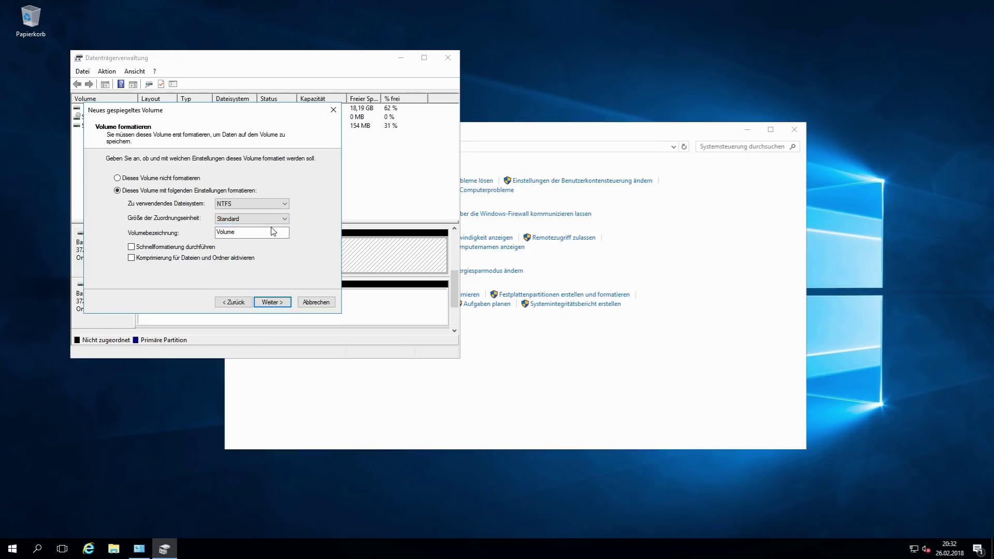
{"action": "double_click", "coordinate": [264, 232]}
{"action": "type", "text": "NAS1"}
{"action": "left_click", "coordinate": [264, 304]}
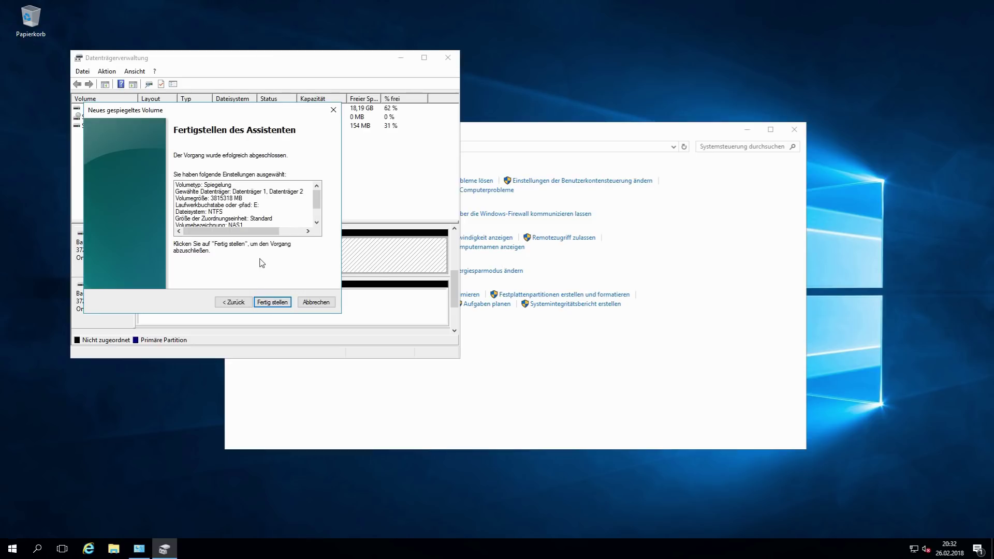
Create the mirrored volume, accept converting the basic disks to dynamic disks, and close Datenträgerverwaltung.
{"action": "left_click", "coordinate": [274, 301]}
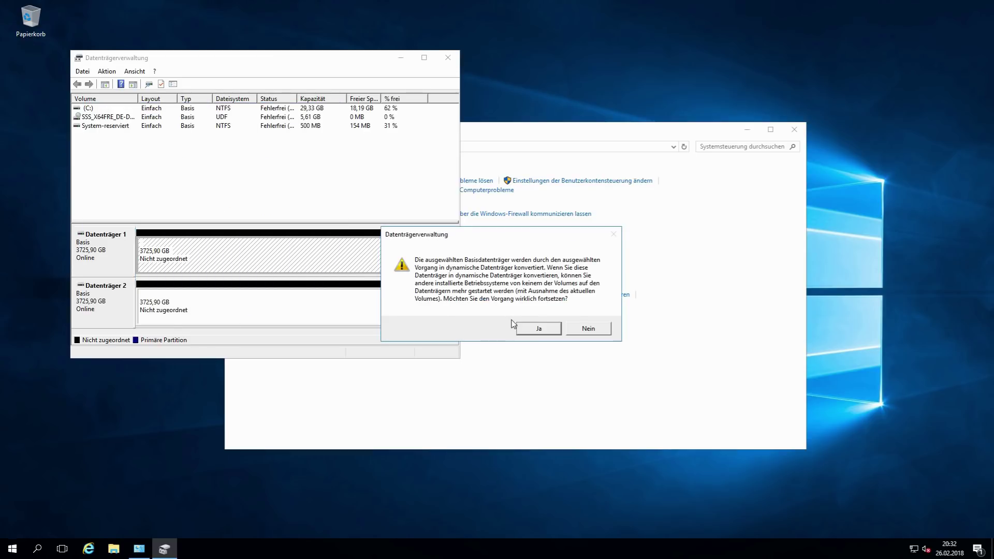
{"action": "left_click", "coordinate": [536, 330]}
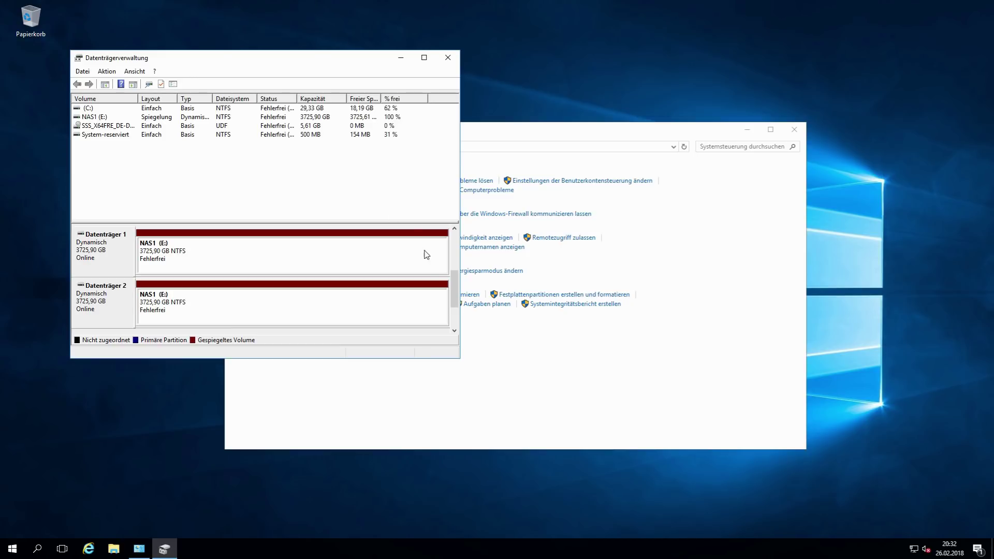
{"action": "left_click_drag", "start_coordinate": [455, 281], "coordinate": [456, 245]}
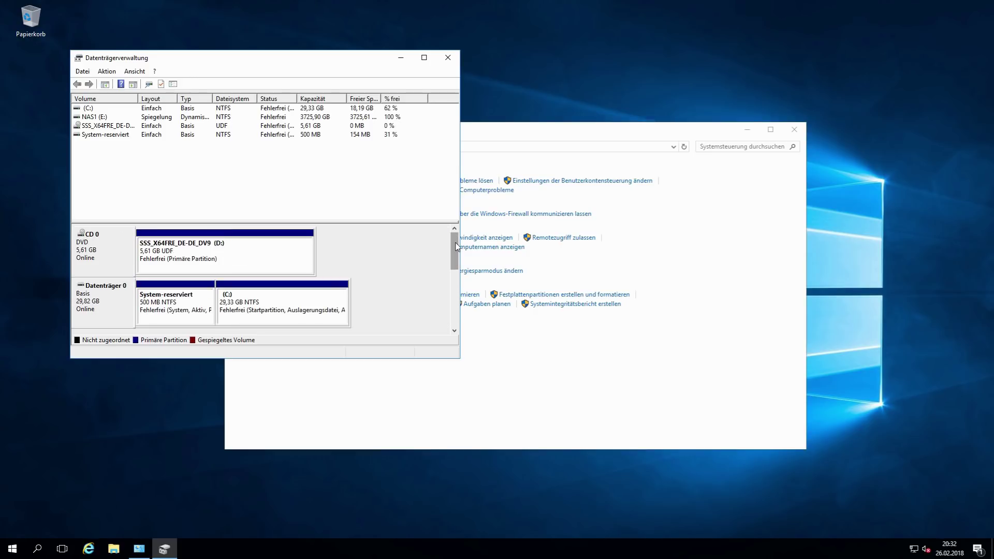
{"action": "left_click", "coordinate": [448, 58]}
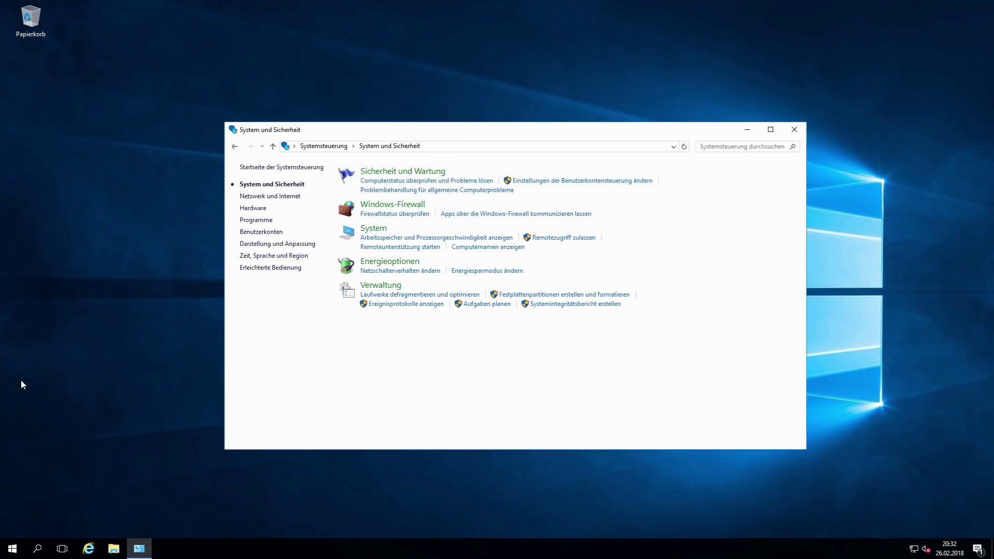
Open an Explorer window and bring up the Anpassung page under Darstellung und Anpassung in Systemsteuerung.
{"action": "right_click", "coordinate": [12, 548]}
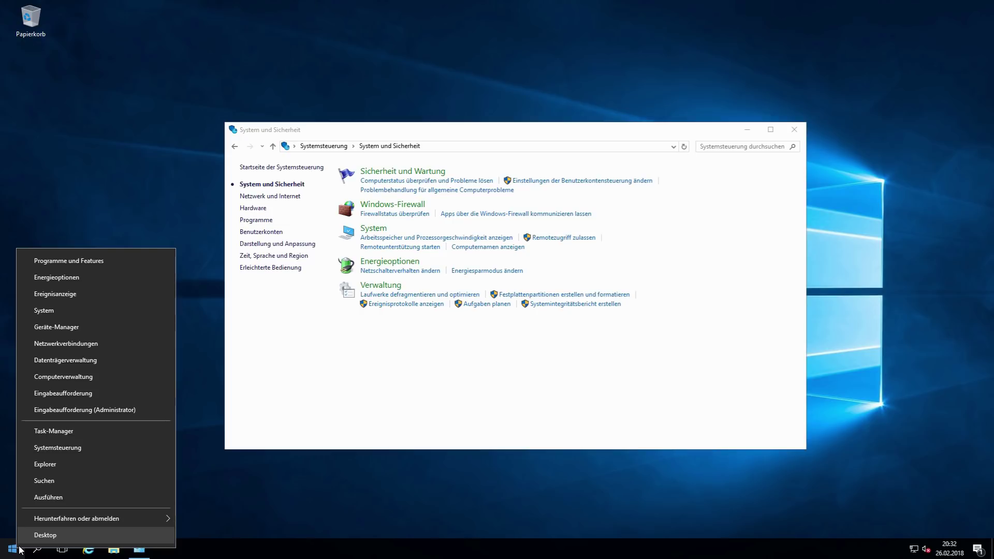
{"action": "left_click", "coordinate": [108, 553]}
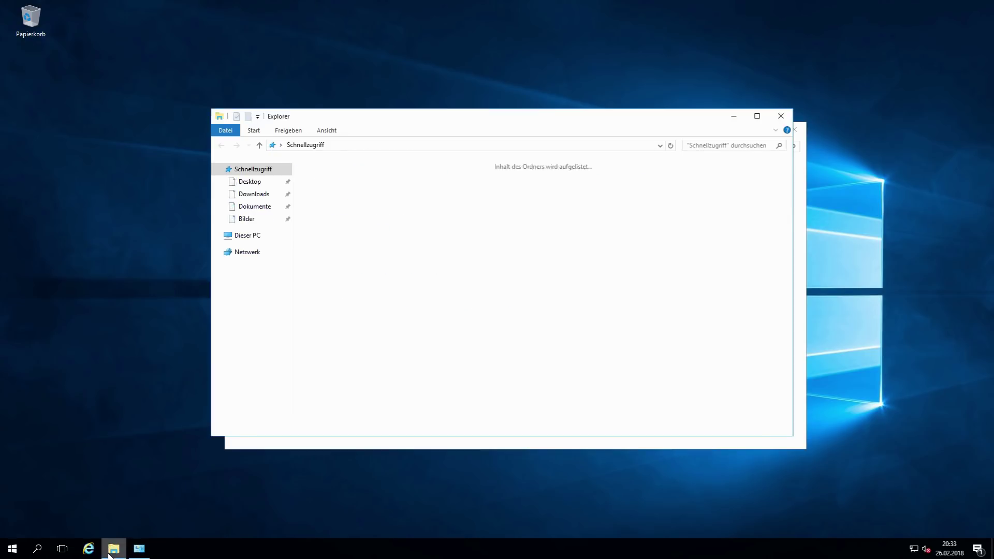
{"action": "left_click", "coordinate": [132, 553]}
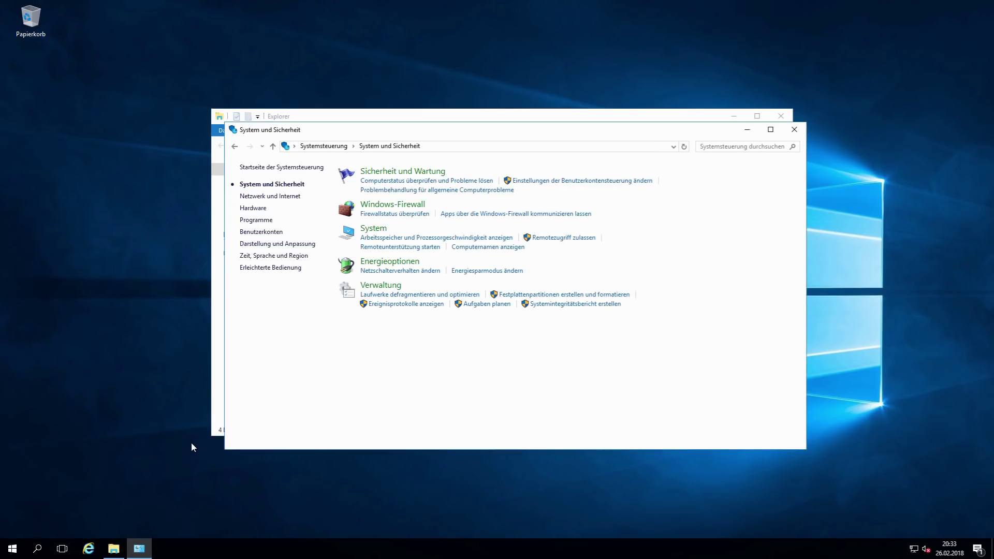
{"action": "left_click", "coordinate": [234, 147]}
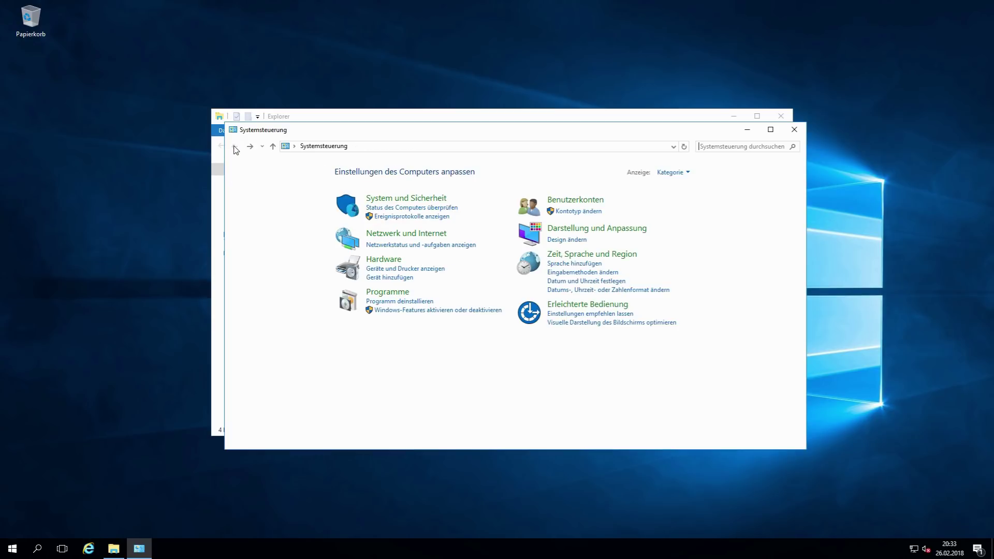
{"action": "left_click", "coordinate": [600, 229]}
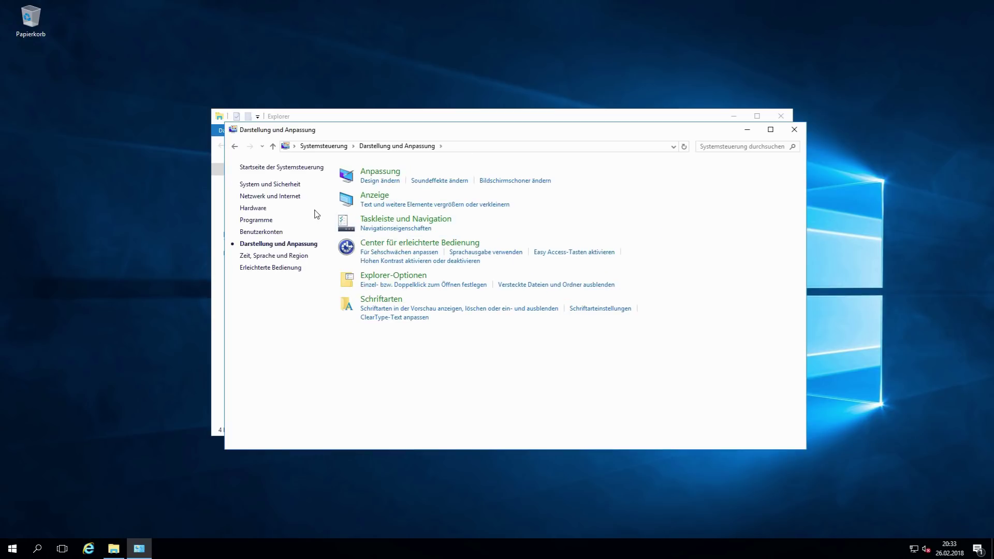
{"action": "left_click", "coordinate": [383, 173]}
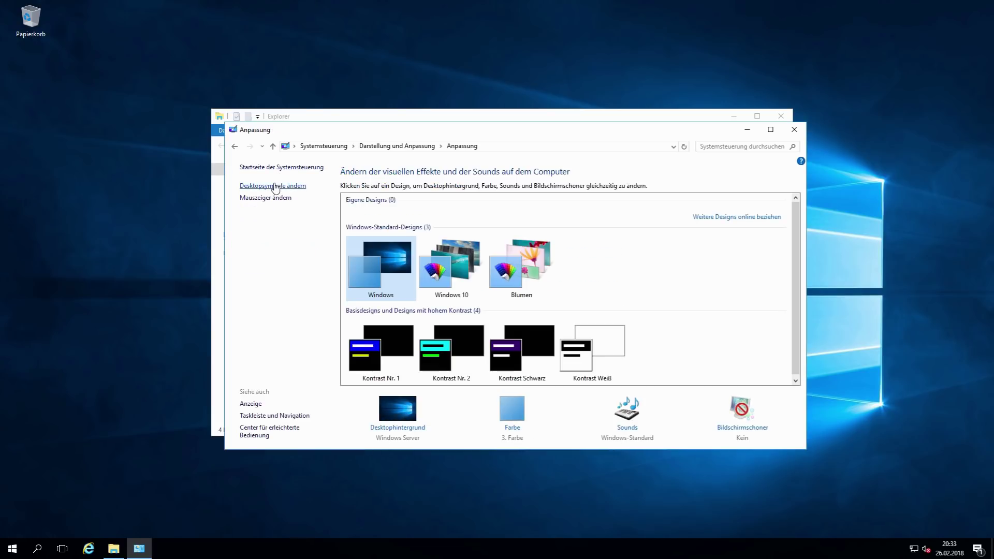
Show the Computer, Netzwerk and Systemsteuerung icons on the desktop without Benutzerdateien, and close the Anpassung window.
{"action": "left_click", "coordinate": [275, 185]}
{"action": "left_click", "coordinate": [77, 90]}
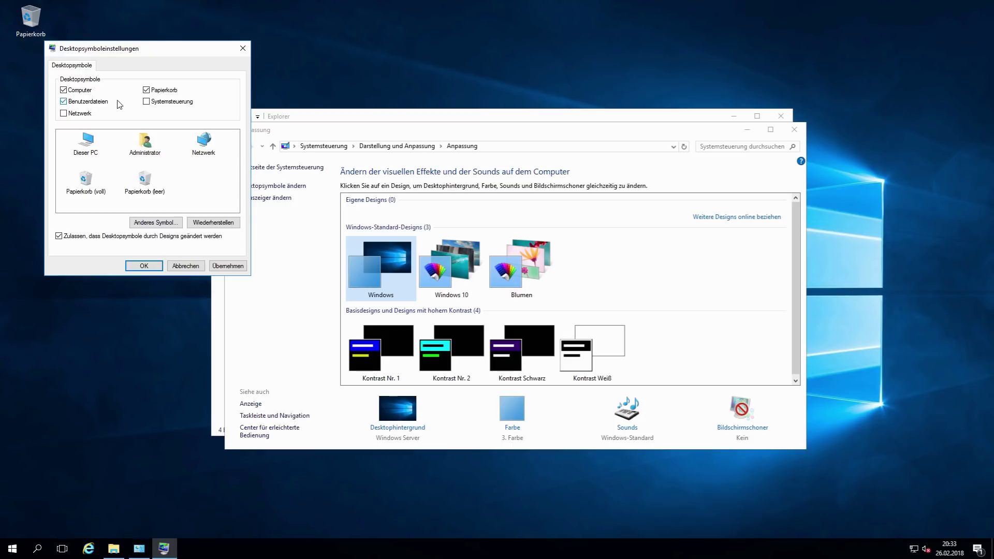
{"action": "left_click", "coordinate": [159, 102]}
{"action": "left_click", "coordinate": [89, 103]}
{"action": "left_click", "coordinate": [221, 265]}
{"action": "left_click", "coordinate": [144, 265]}
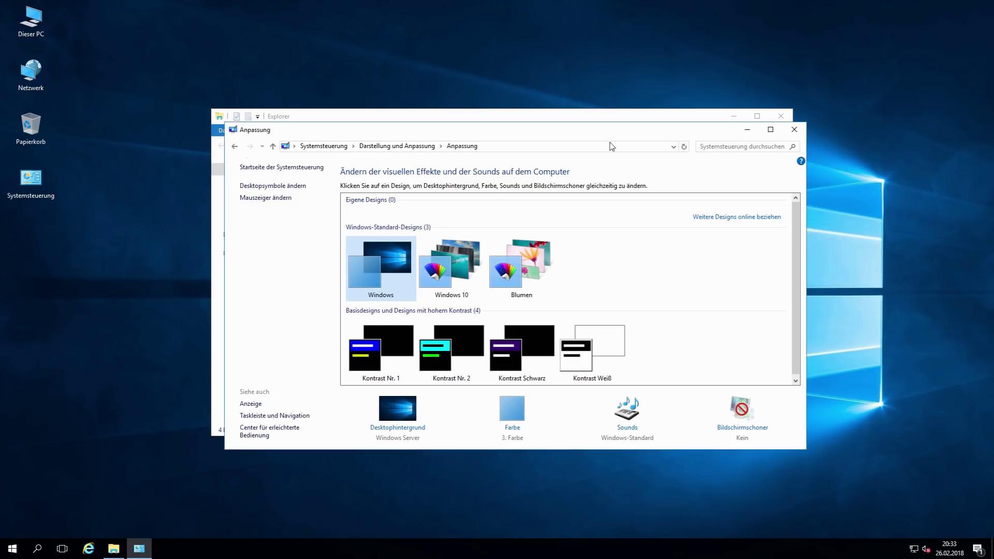
{"action": "left_click", "coordinate": [800, 132]}
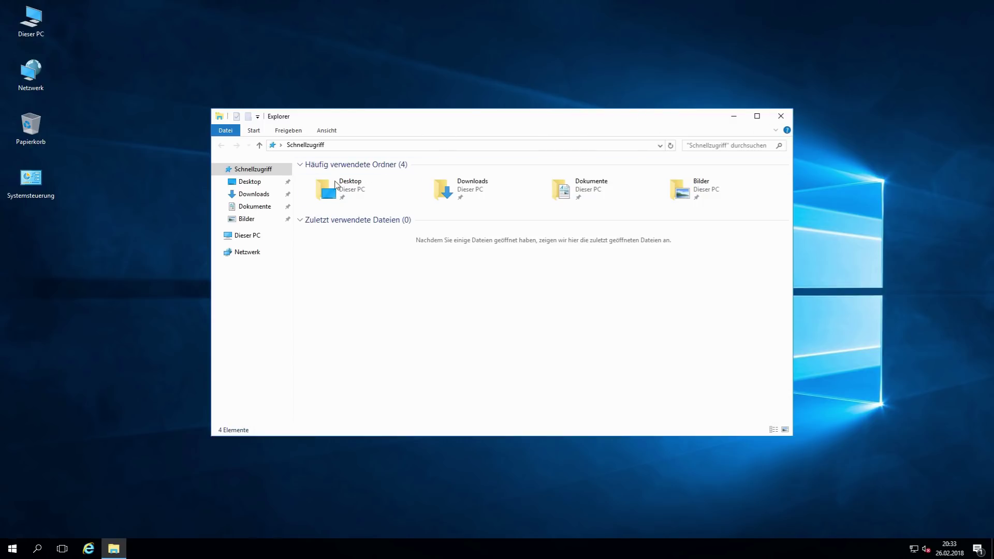
Enable advanced sharing for the NAS1 (E:) drive under Dieser PC with the share name NAS1.
{"action": "left_click", "coordinate": [248, 237]}
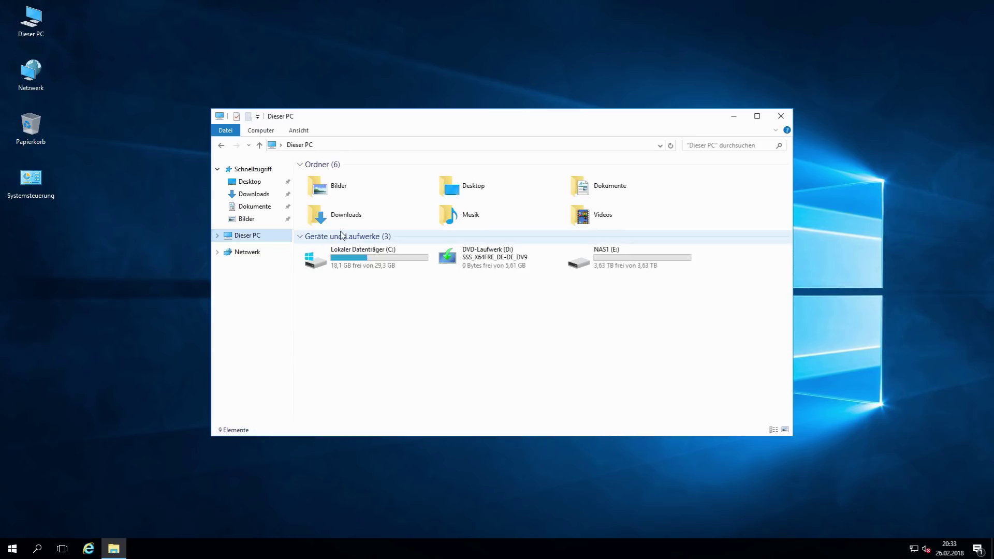
{"action": "left_click", "coordinate": [588, 264]}
{"action": "right_click", "coordinate": [588, 264]}
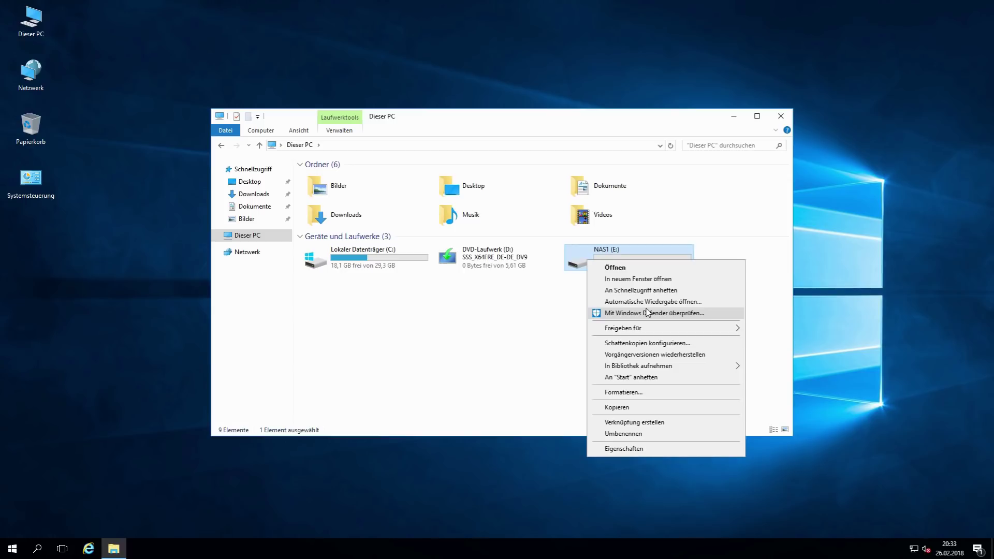
{"action": "mouse_move", "coordinate": [648, 370]}
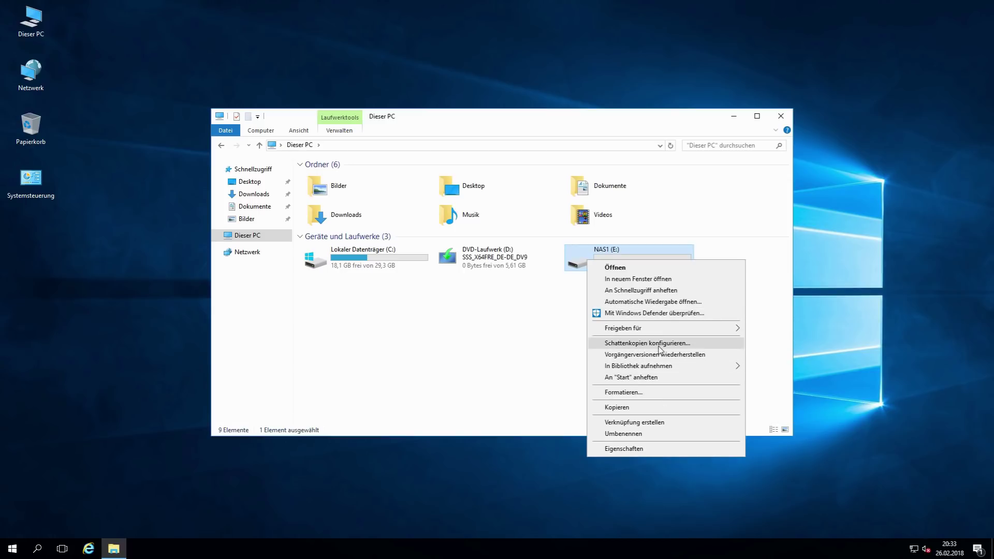
{"action": "mouse_move", "coordinate": [734, 331]}
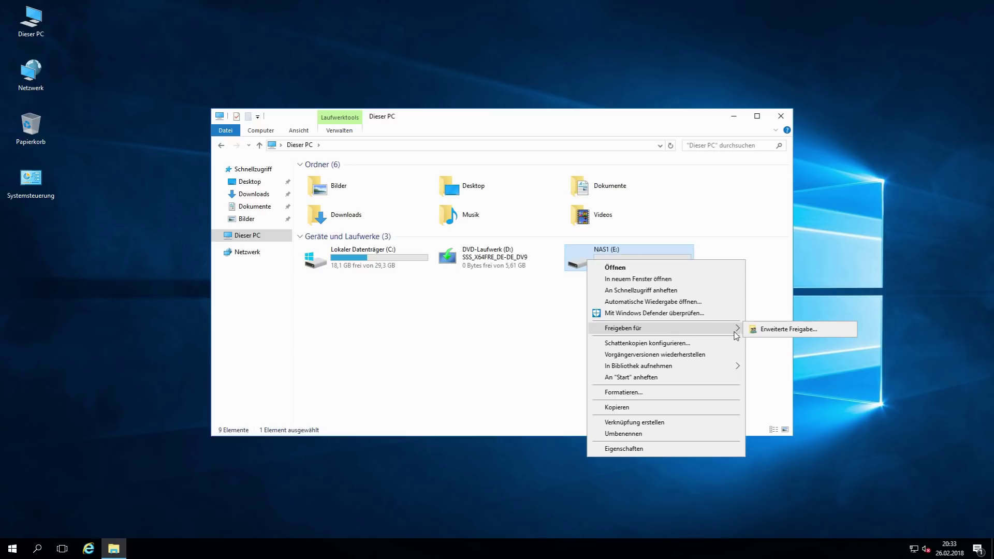
{"action": "left_click", "coordinate": [779, 332]}
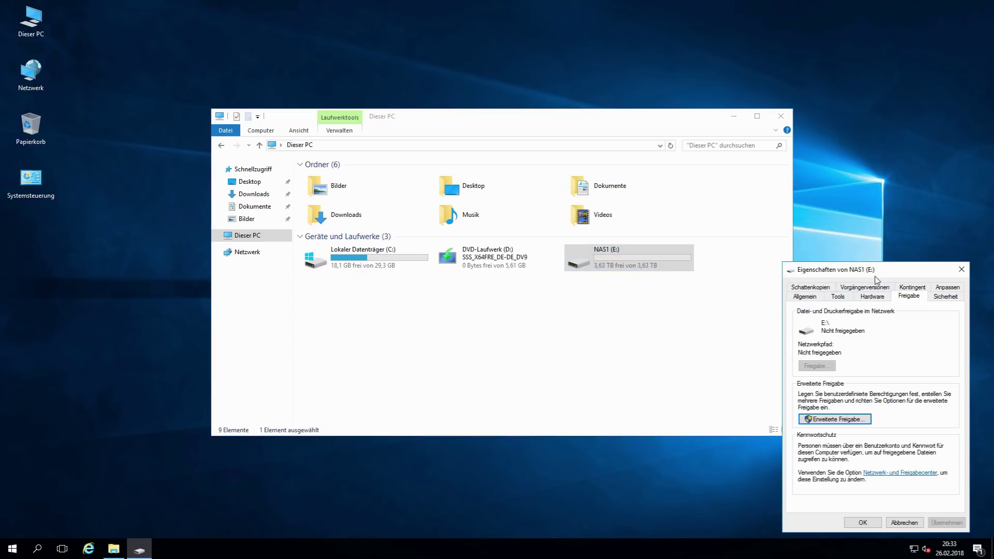
{"action": "left_click", "coordinate": [830, 420]}
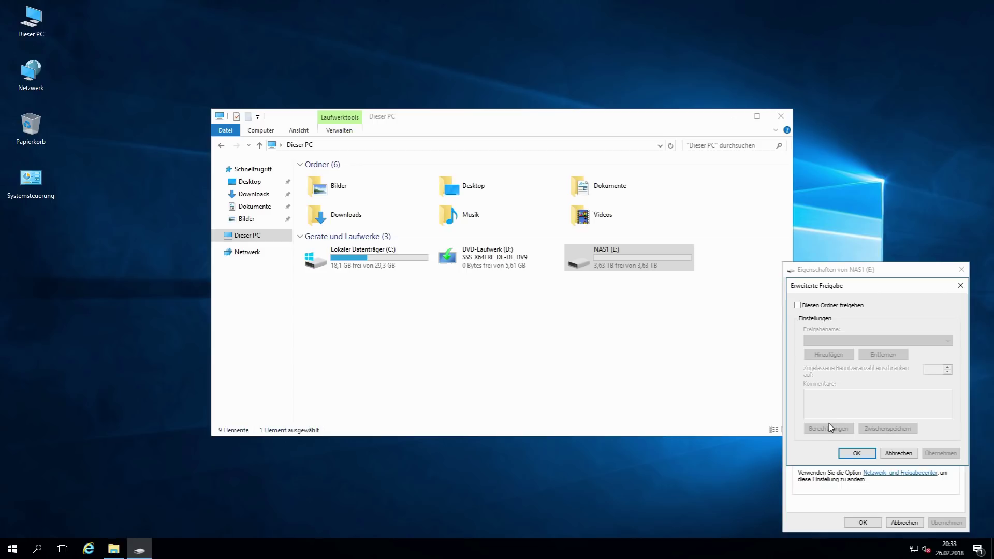
{"action": "left_click_drag", "start_coordinate": [851, 288], "coordinate": [404, 206]}
{"action": "left_click", "coordinate": [387, 225]}
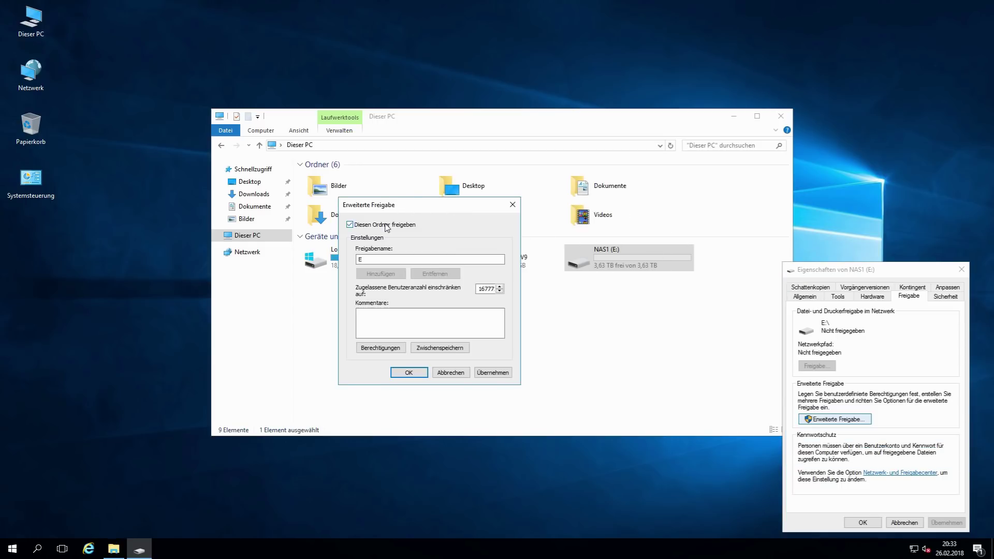
{"action": "left_click", "coordinate": [392, 261]}
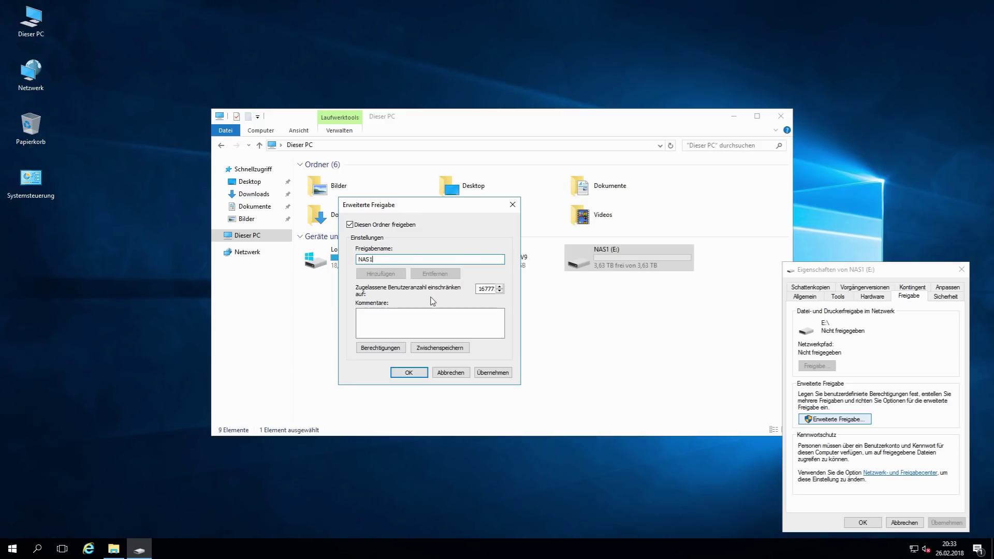
Allow Jeder Vollzugriff on the NAS1 share, apply the sharing settings and close the drive's properties.
{"action": "left_click", "coordinate": [391, 349]}
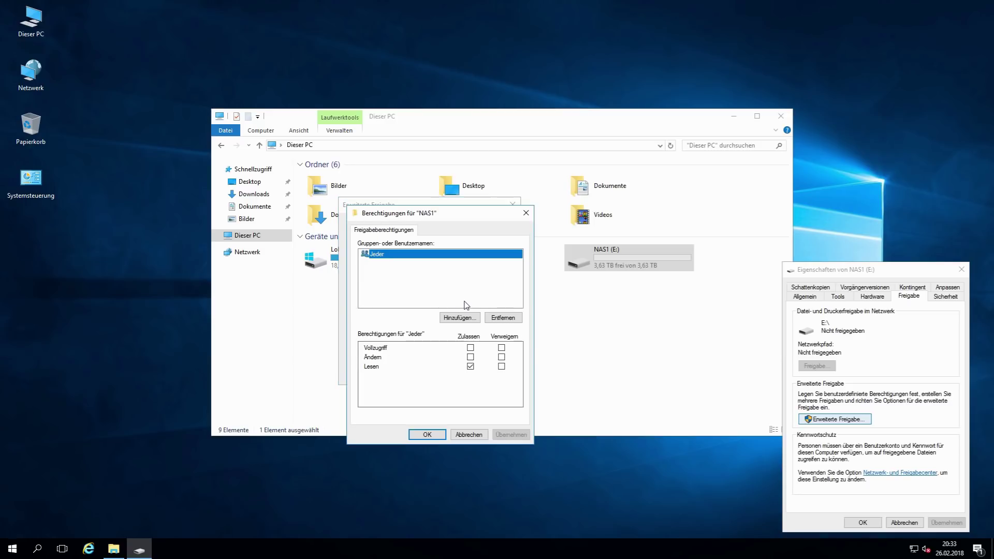
{"action": "left_click", "coordinate": [470, 348]}
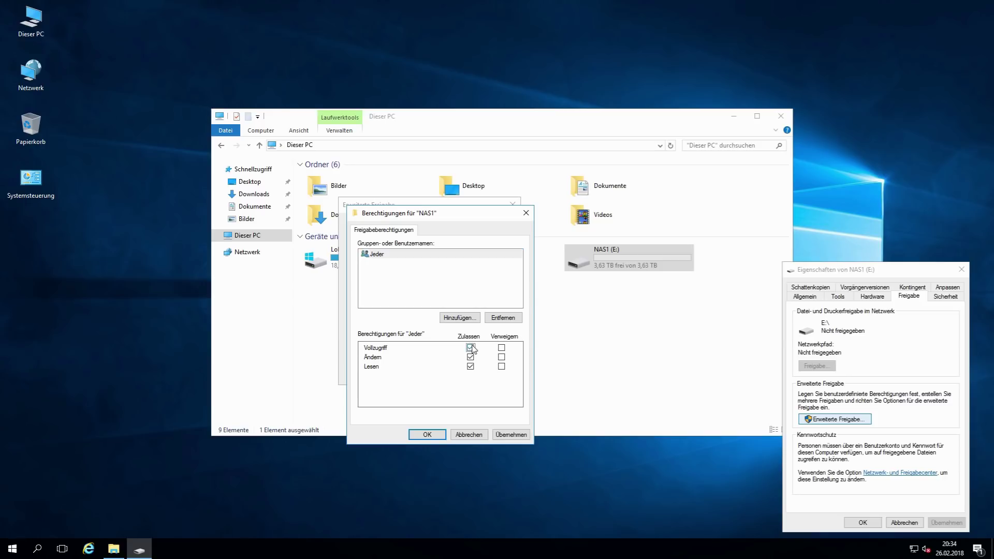
{"action": "left_click", "coordinate": [511, 435]}
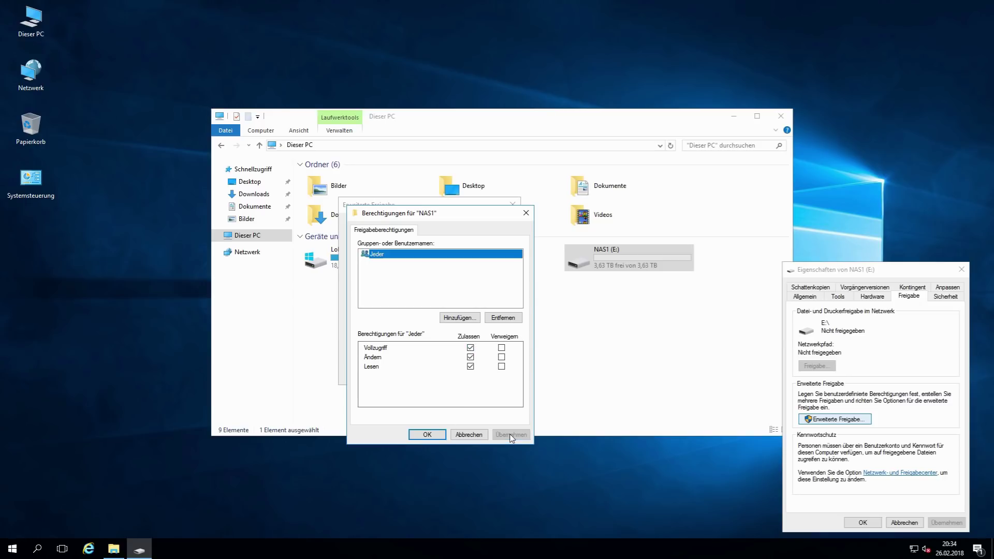
{"action": "left_click", "coordinate": [442, 436]}
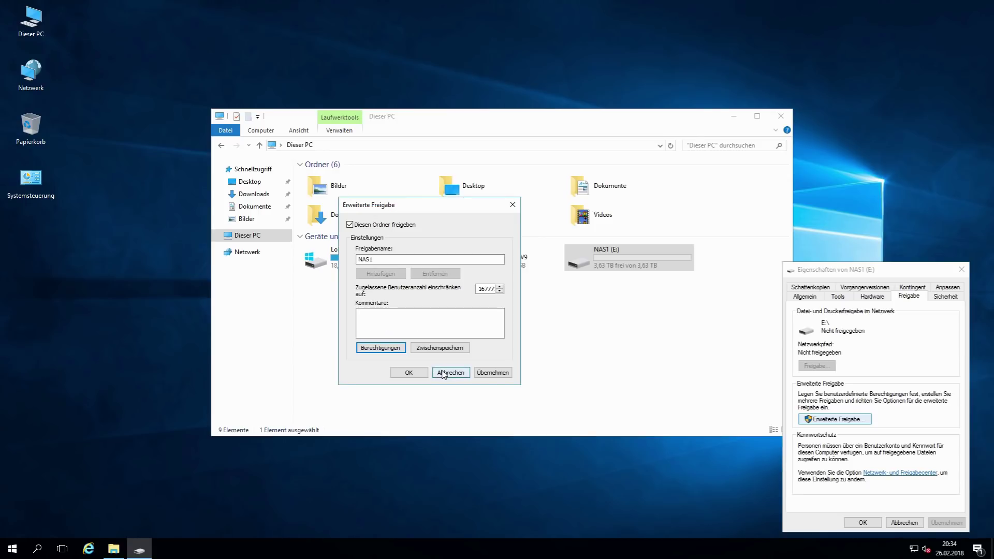
{"action": "left_click", "coordinate": [485, 375]}
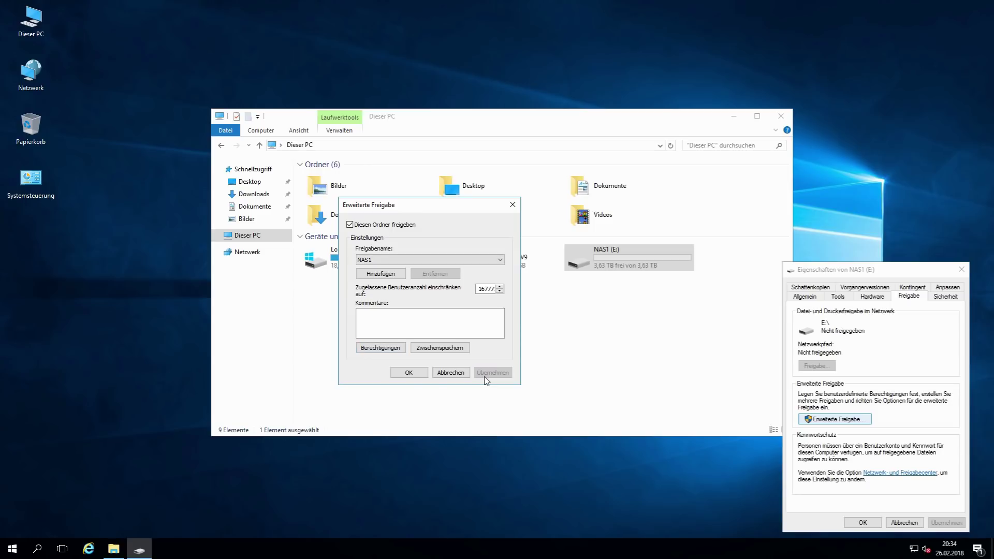
{"action": "left_click", "coordinate": [409, 373]}
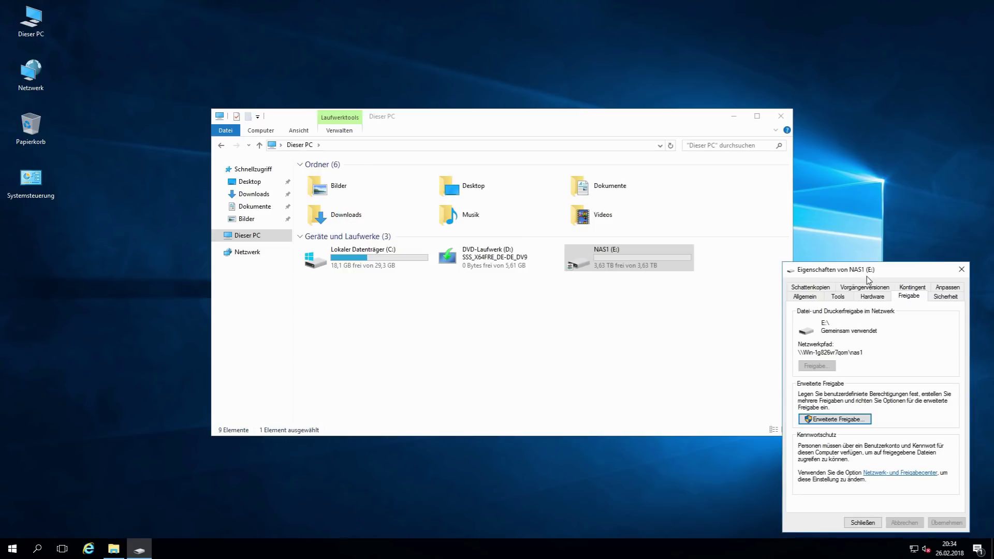
{"action": "left_click", "coordinate": [961, 269]}
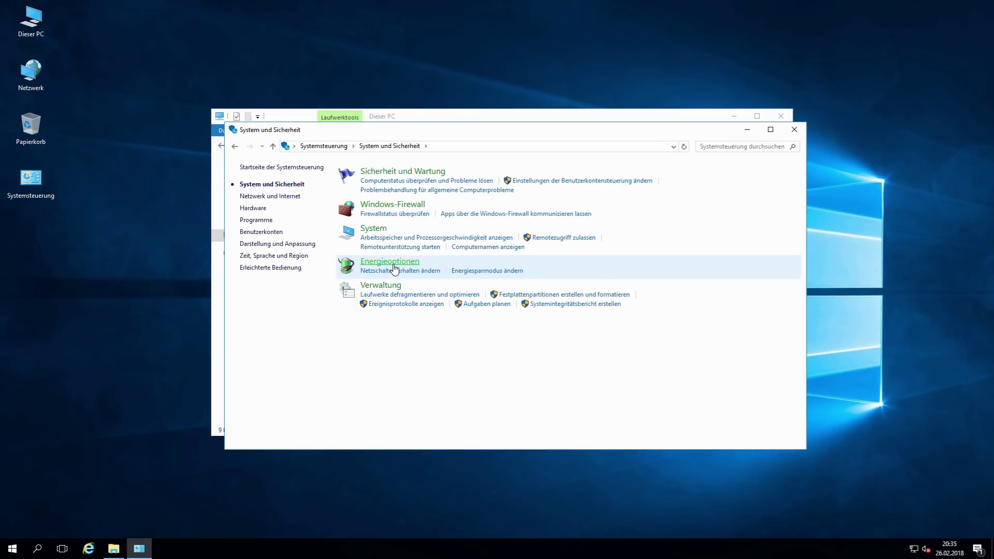
Check the available power button actions in Energieoptionen, unlock the unavailable settings and return to the energy plans.
{"action": "left_click", "coordinate": [389, 262]}
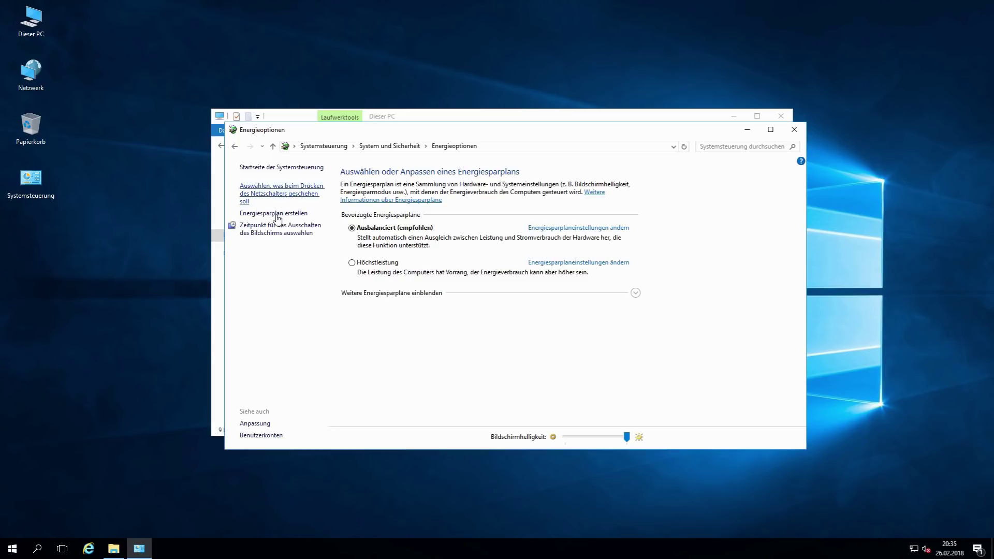
{"action": "left_click", "coordinate": [281, 193]}
{"action": "left_click", "coordinate": [553, 240]}
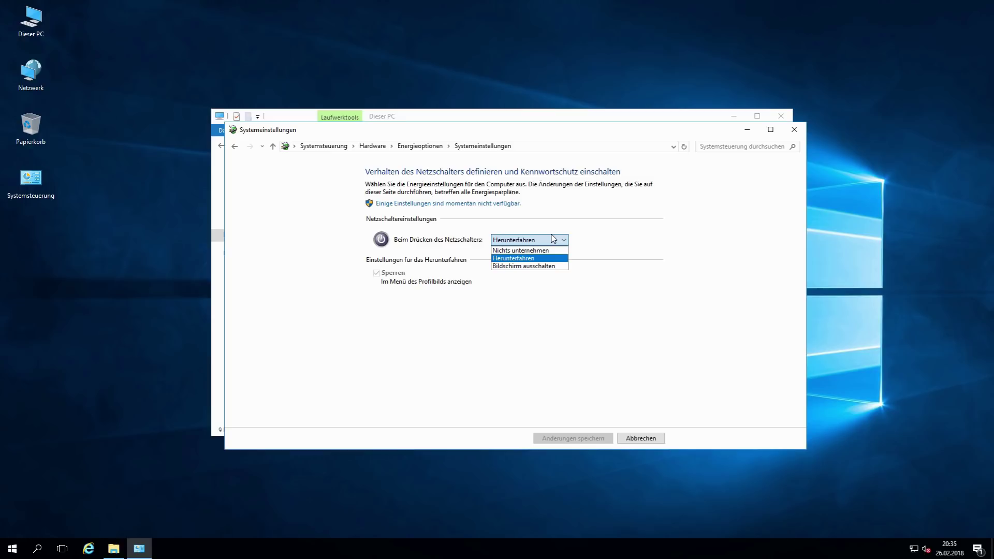
{"action": "left_click", "coordinate": [553, 239]}
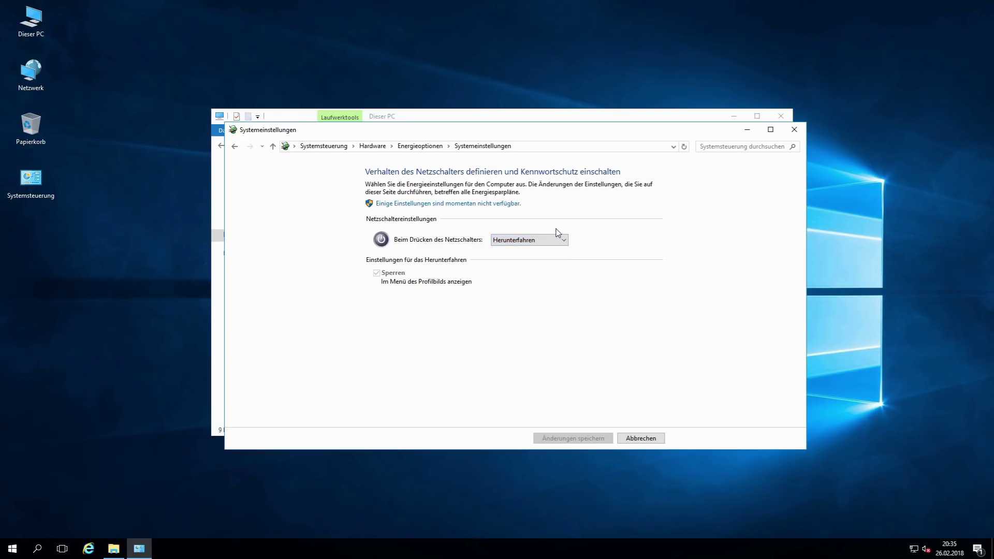
{"action": "left_click", "coordinate": [483, 204]}
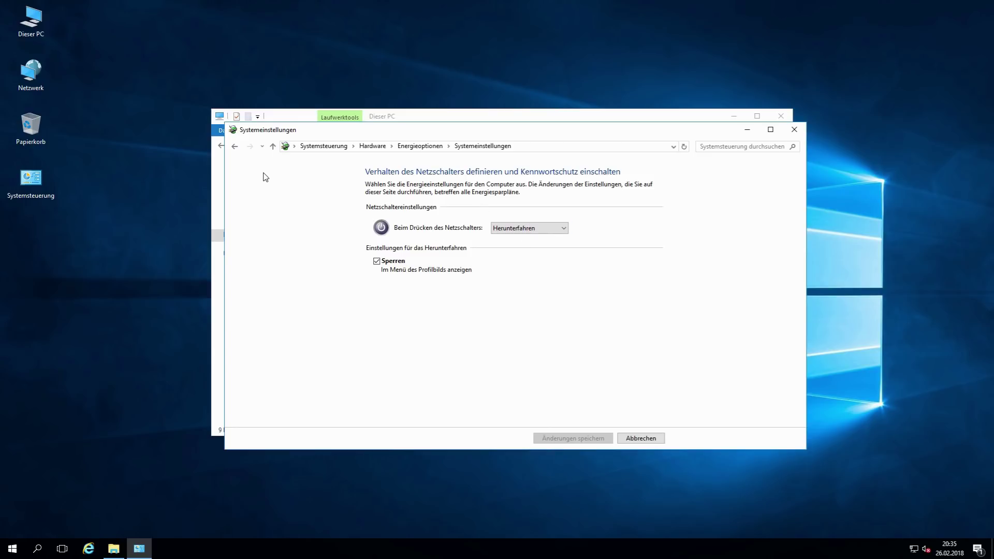
{"action": "left_click", "coordinate": [235, 146]}
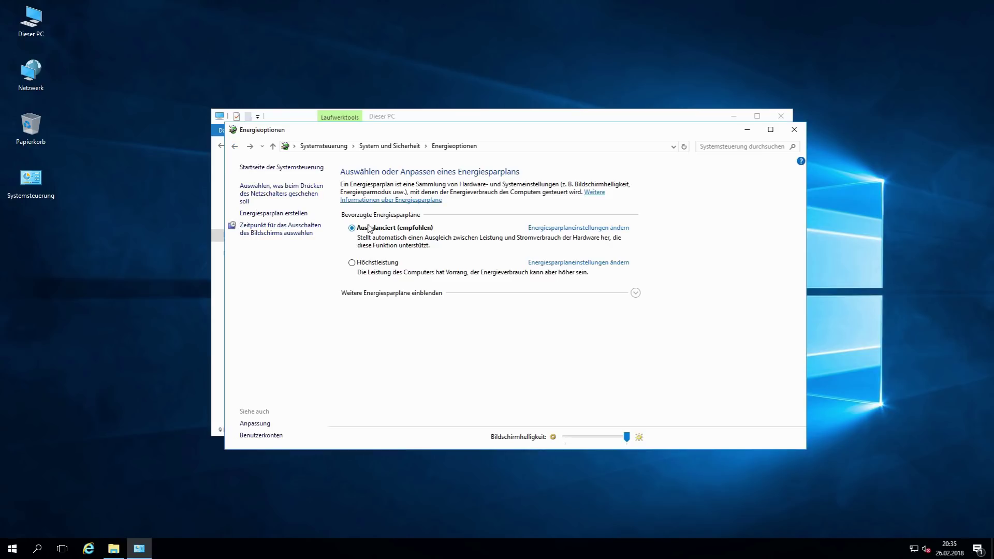
Set the Ausbalanciert energy plan to turn off the hard disk after 5 minutes and apply it.
{"action": "left_click", "coordinate": [568, 230]}
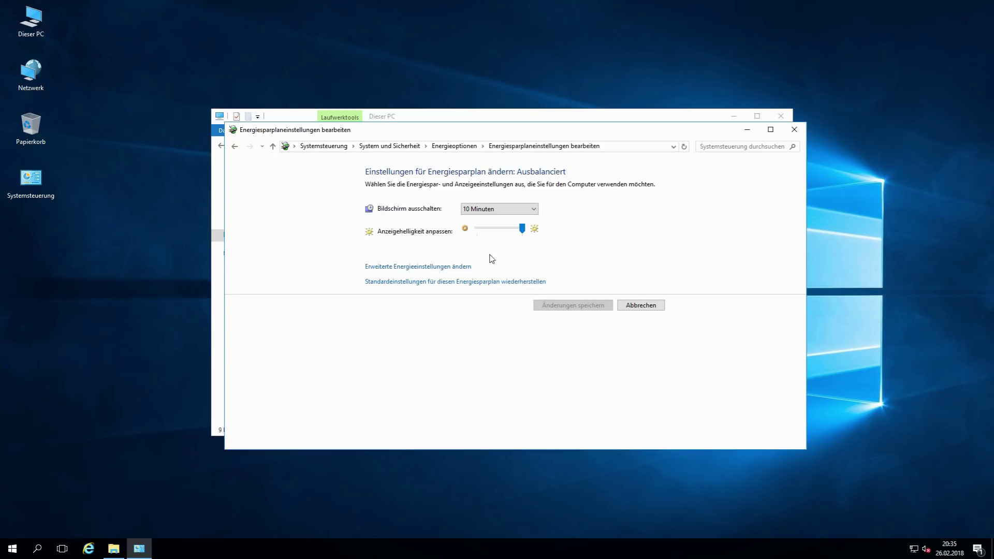
{"action": "left_click", "coordinate": [437, 267]}
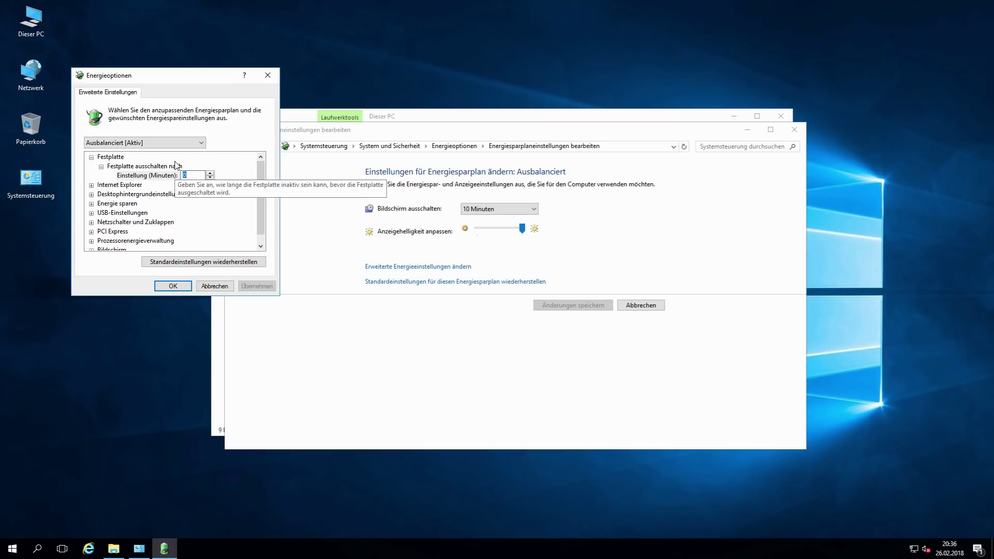
{"action": "type", "text": "5"}
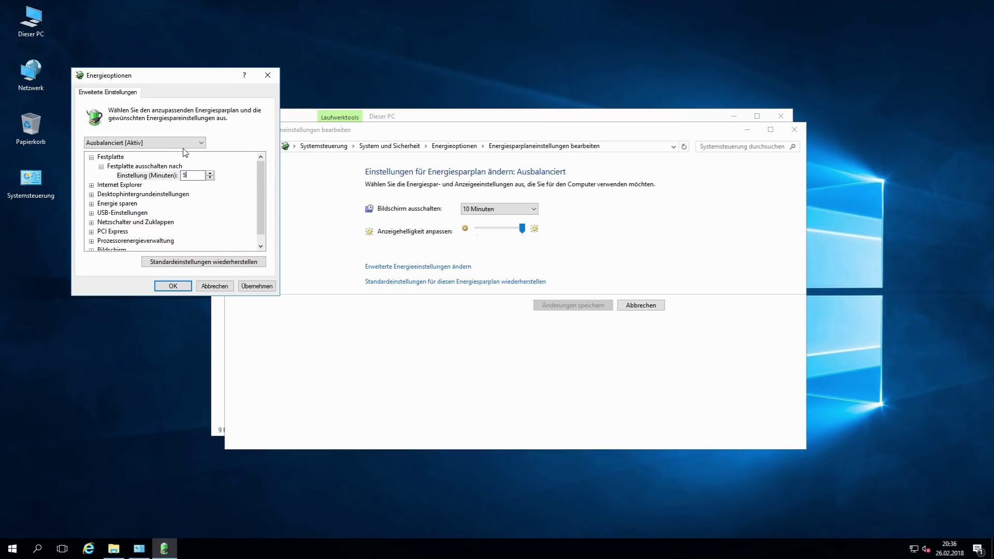
{"action": "left_click", "coordinate": [252, 286]}
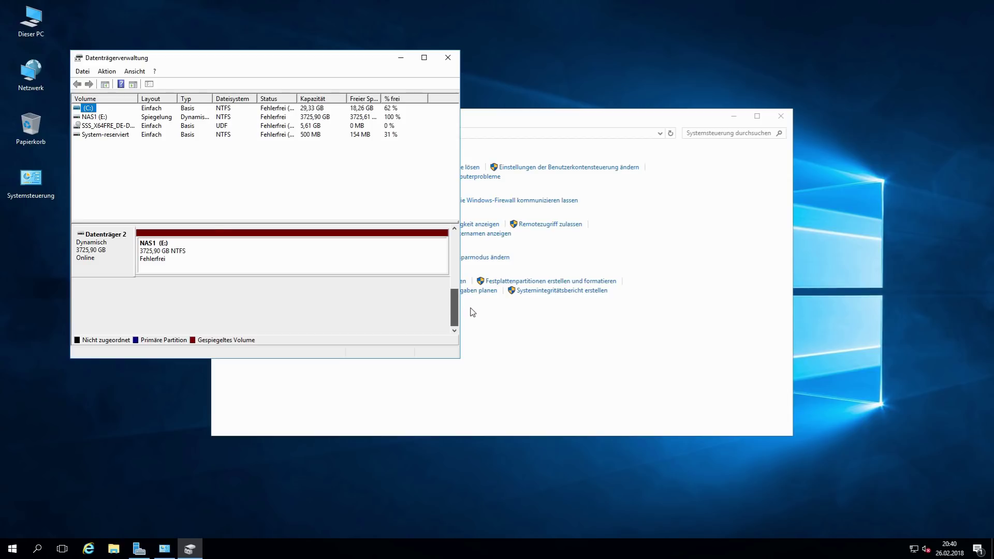
Review the disks and the mirrored NAS1 volume in Datenträgerverwaltung, and close it along with System und Sicherheit.
{"action": "left_click_drag", "start_coordinate": [473, 312], "coordinate": [473, 239]}
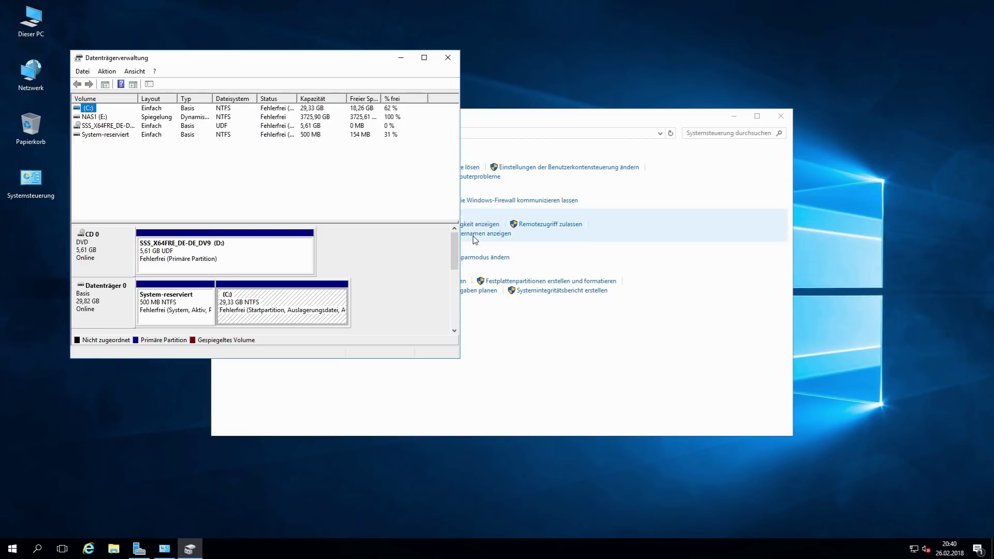
{"action": "left_click", "coordinate": [448, 58]}
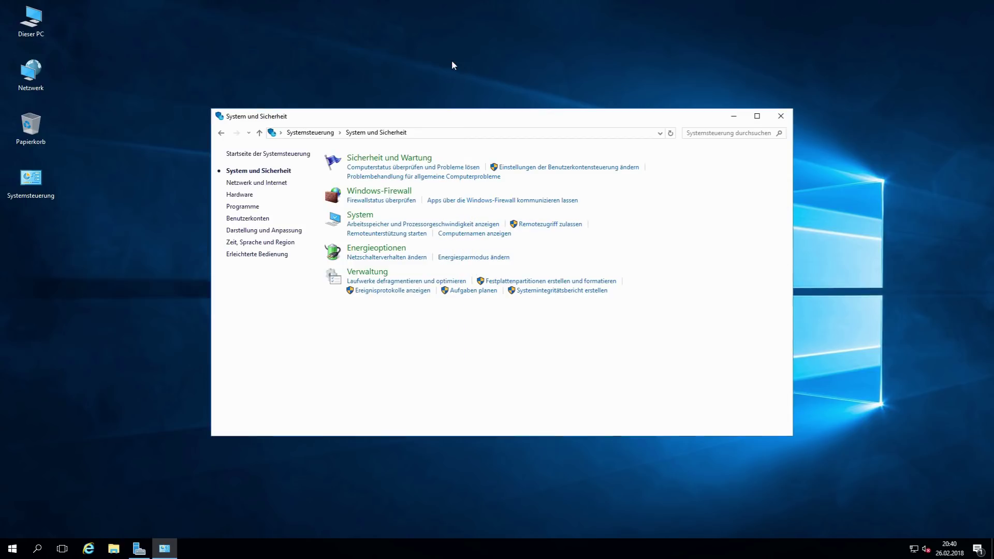
{"action": "left_click", "coordinate": [781, 116]}
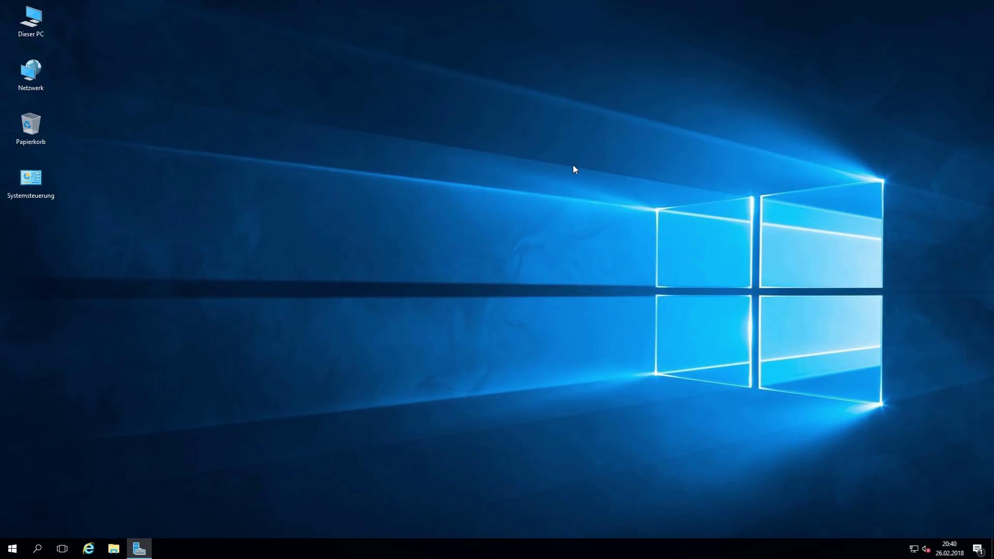